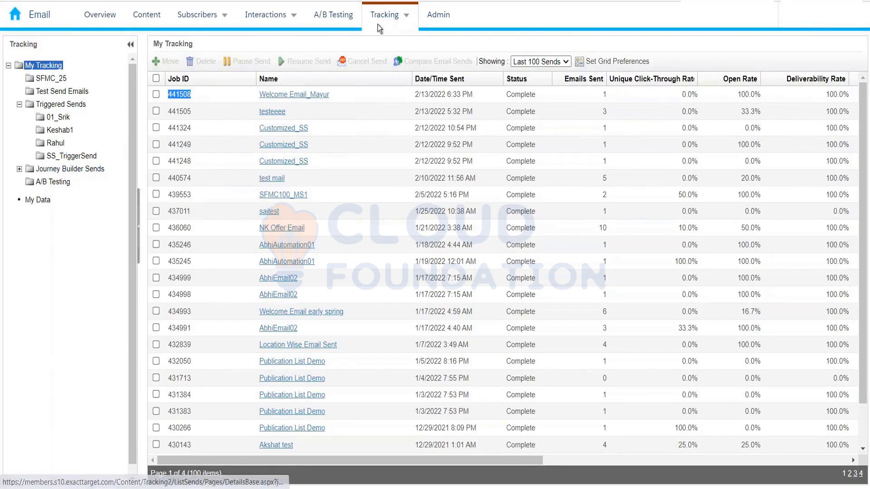
Step: Open the list of user-initiated emails
mouse_move(282, 18)
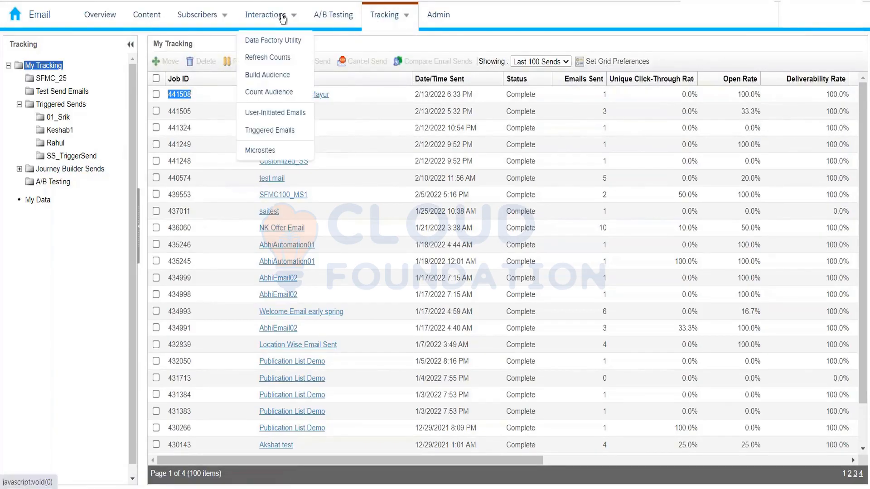
click(283, 112)
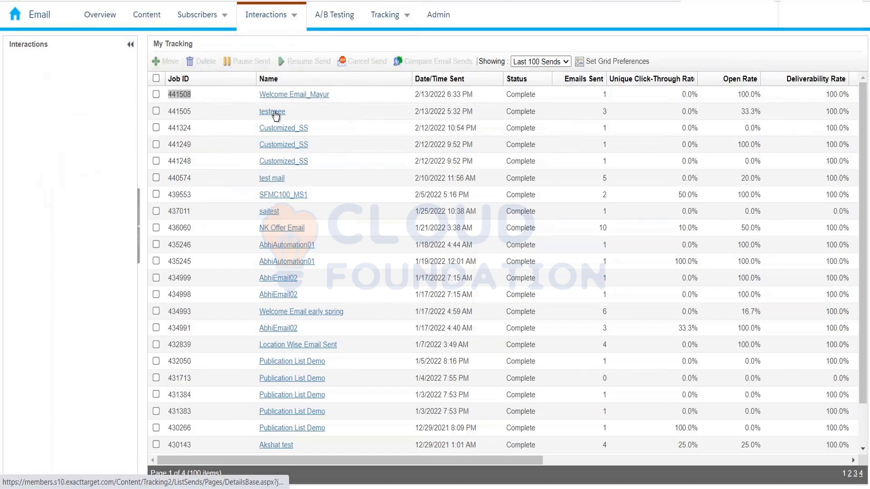
mouse_move(268, 28)
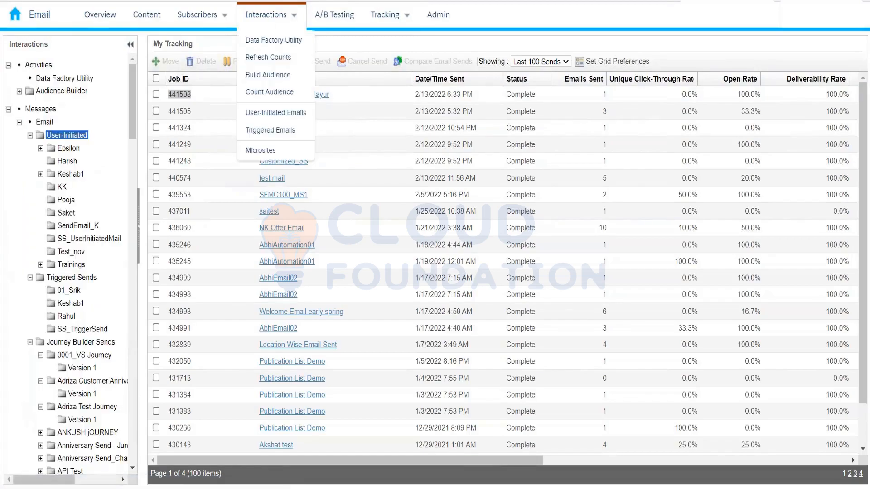
click(268, 111)
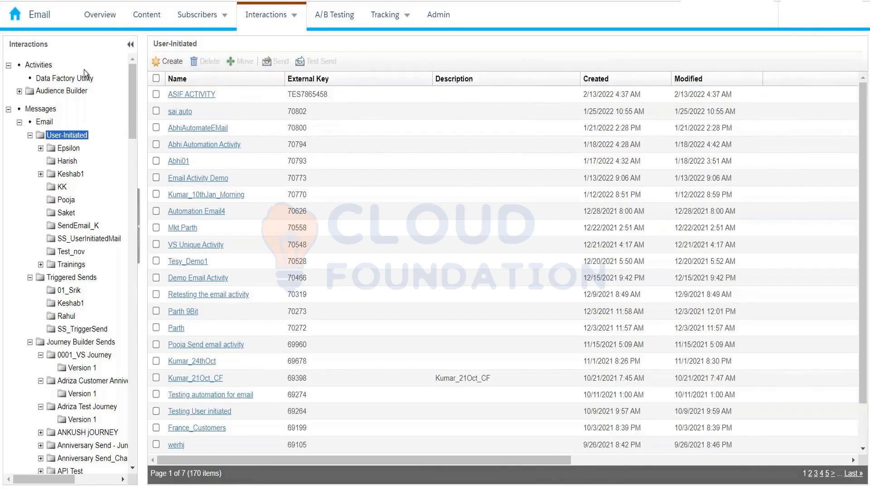
Step: Start a new user-initiated email and name it rdtfgjh
mouse_move(199, 14)
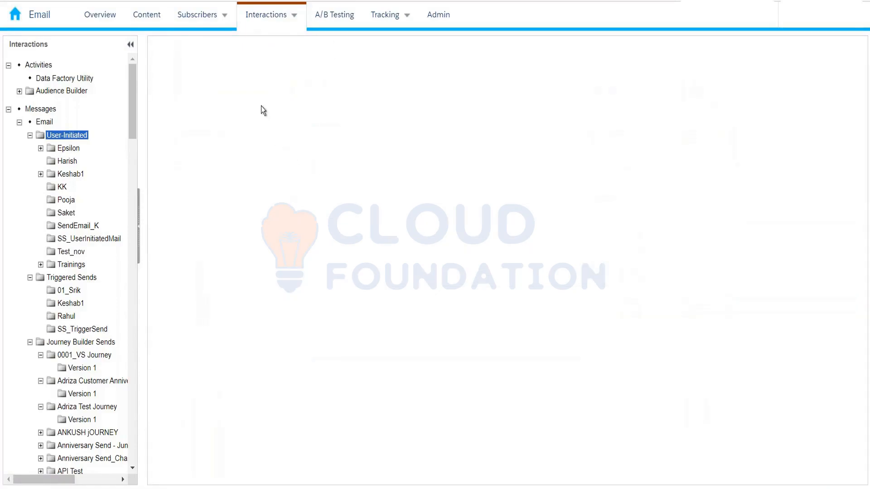
click(246, 111)
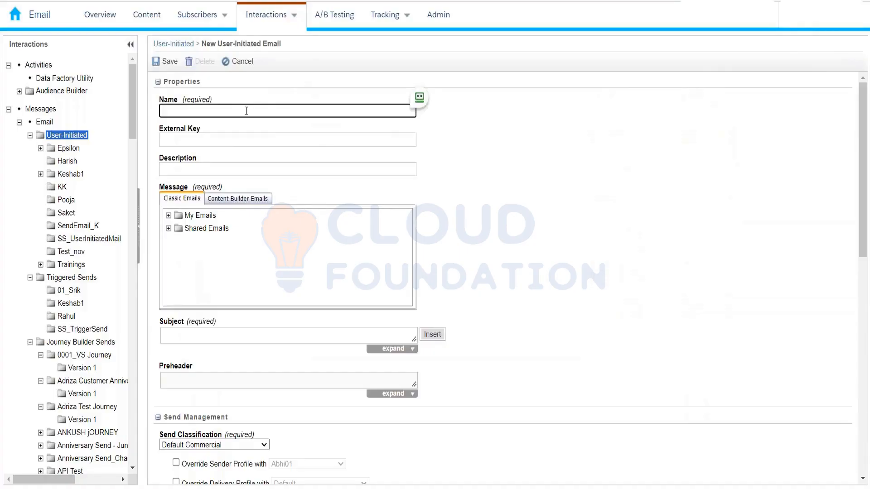
text(rdtfgjh)
Step: Select the Content Builder email Test_Feb2022 as the message of the user-initiated email
click(234, 201)
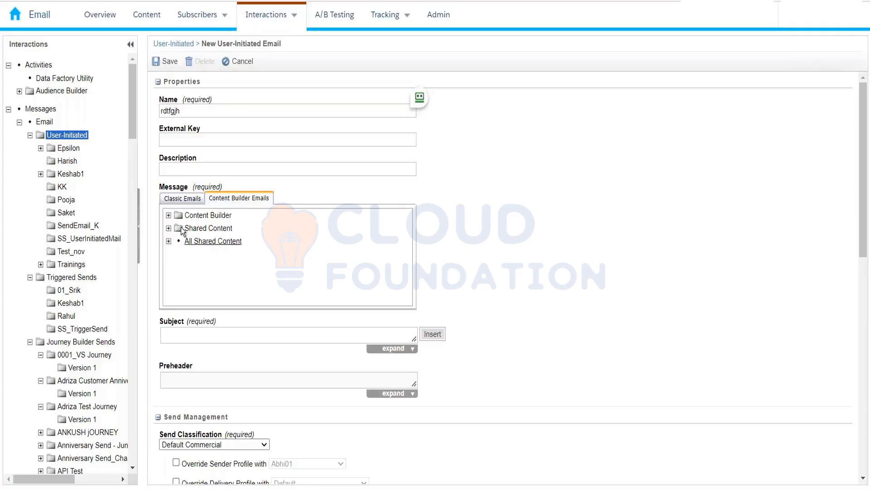
click(168, 216)
scroll(229, 251, down, 2)
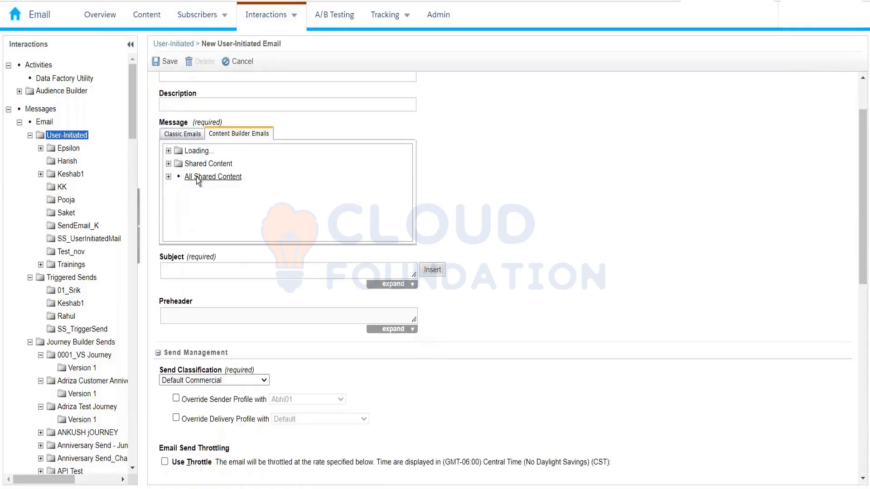
scroll(193, 194, down, 10)
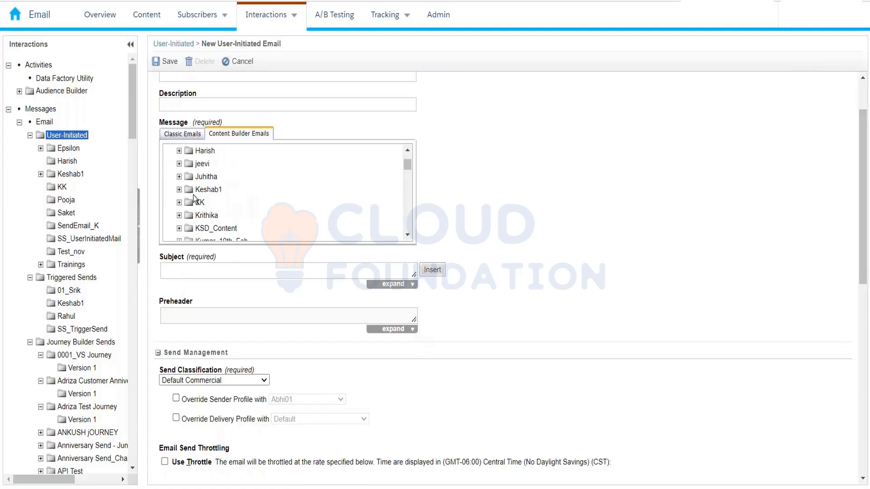
scroll(193, 195, down, 2)
click(216, 177)
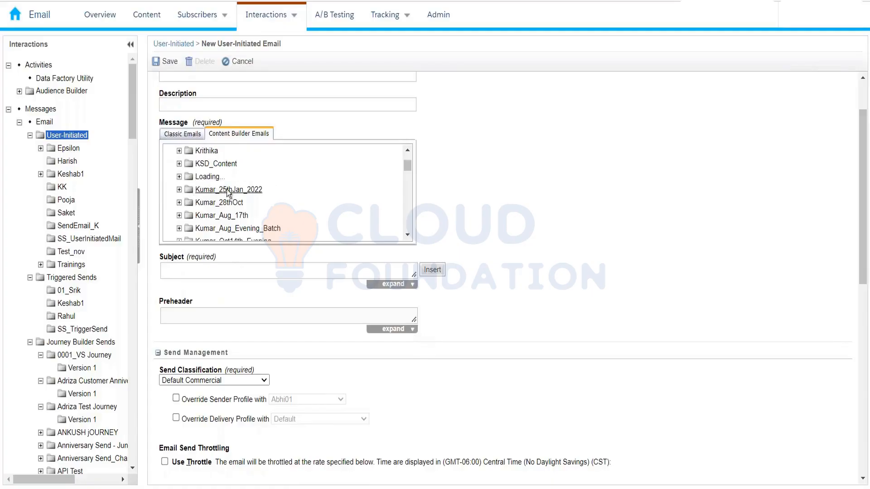
click(217, 202)
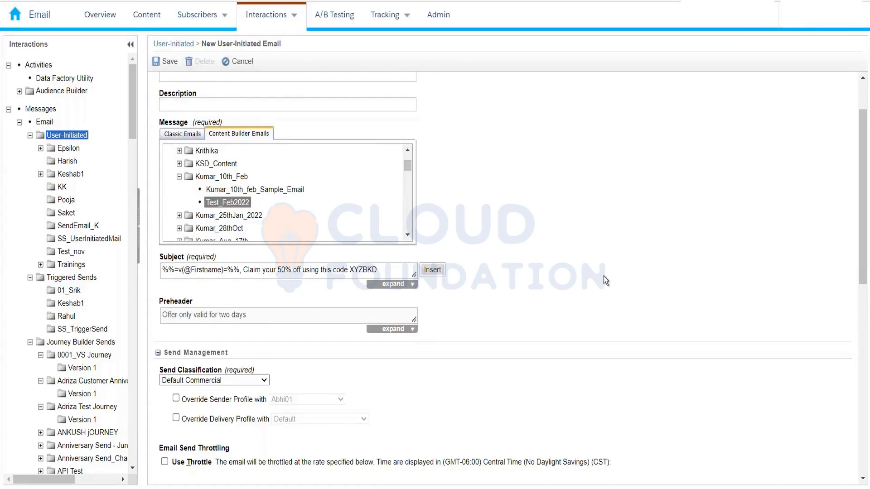
Step: Temporarily enable the sender profile override to view the available profiles, and disable it again
scroll(278, 265, down, 1)
scroll(277, 257, down, 1)
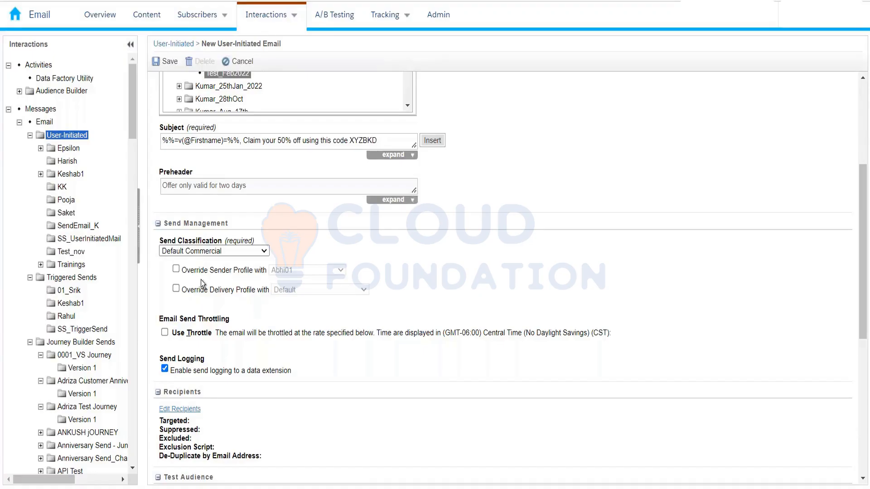
click(176, 269)
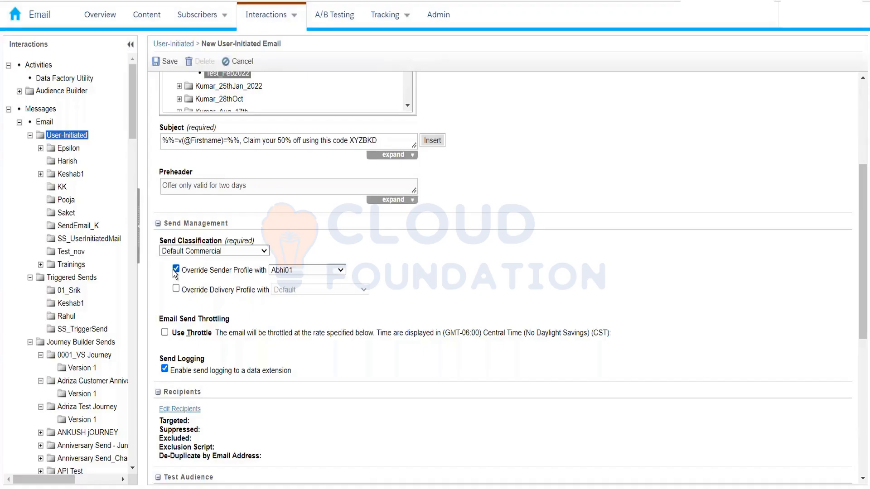
click(292, 270)
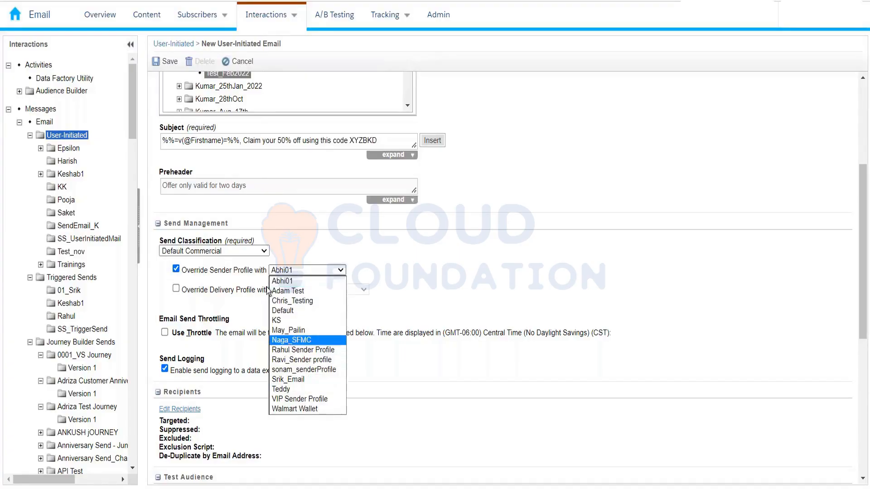
click(170, 270)
click(175, 270)
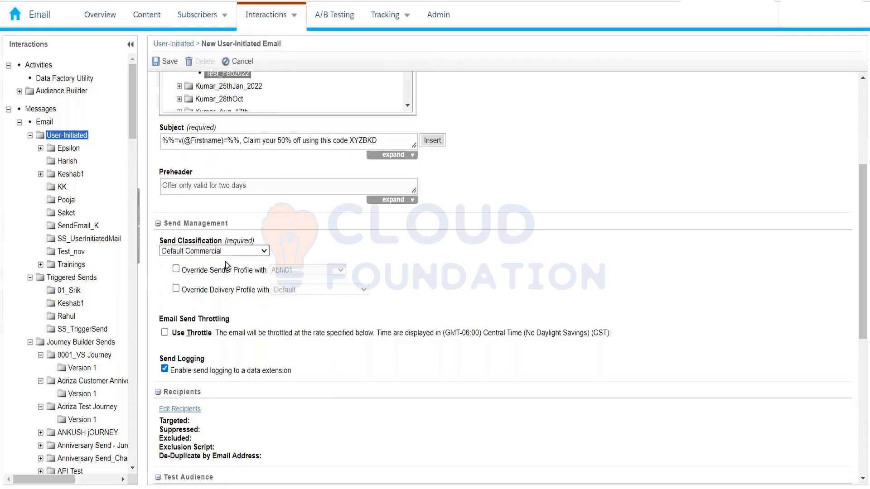
Step: Temporarily enable email send throttling to view its start, end and limit settings, and disable it again
scroll(484, 274, down, 2)
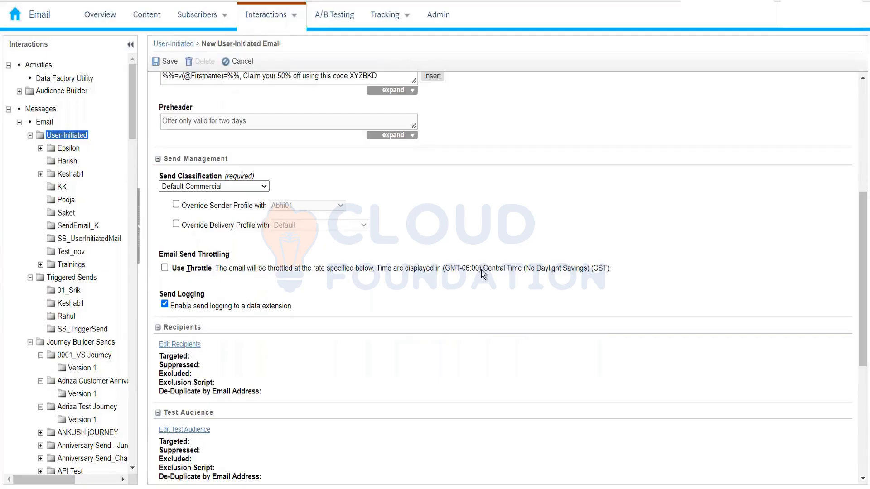
scroll(483, 274, down, 2)
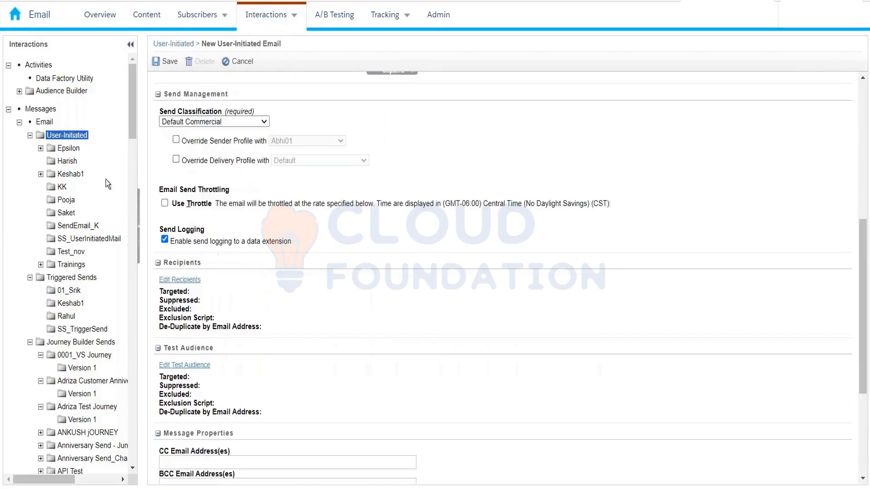
click(165, 203)
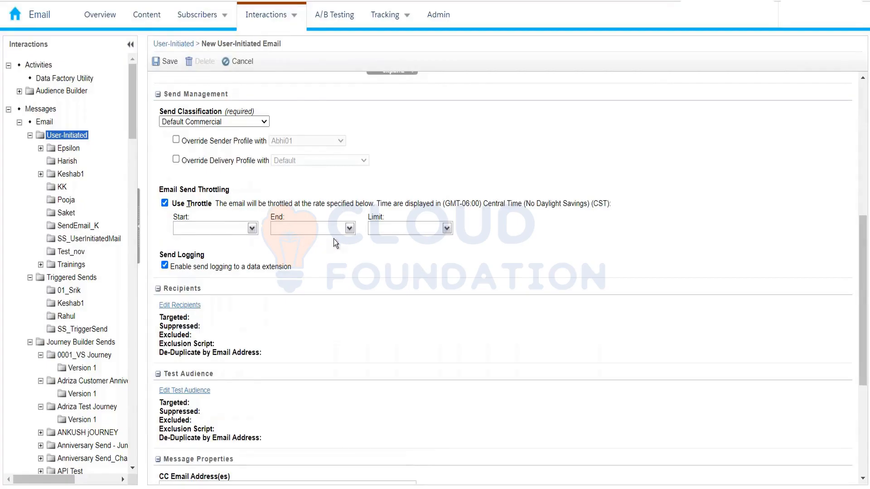
click(166, 205)
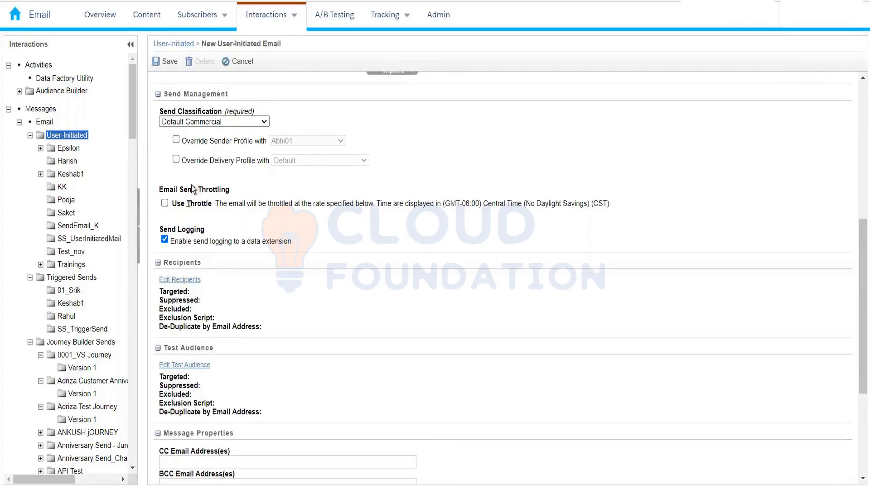
Step: Edit the email's recipients and add the data extension InterestedCustomer_10thFeb2022 as the targeted audience
scroll(228, 199, down, 2)
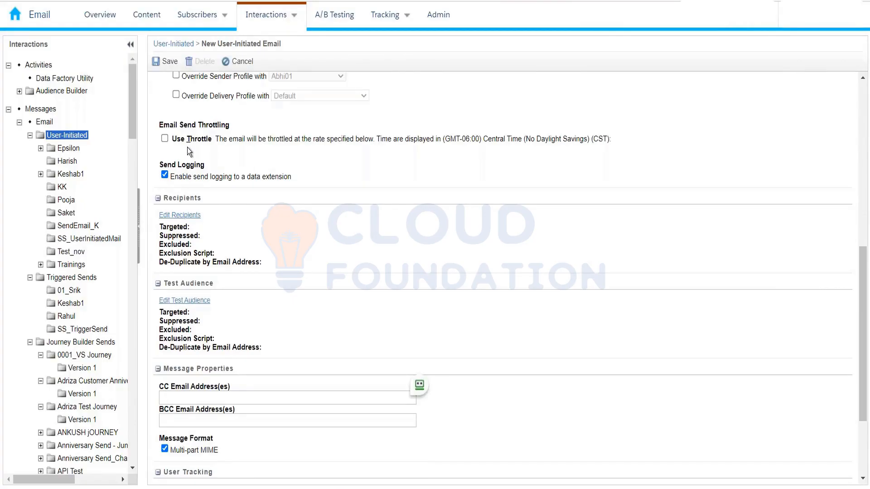
click(190, 217)
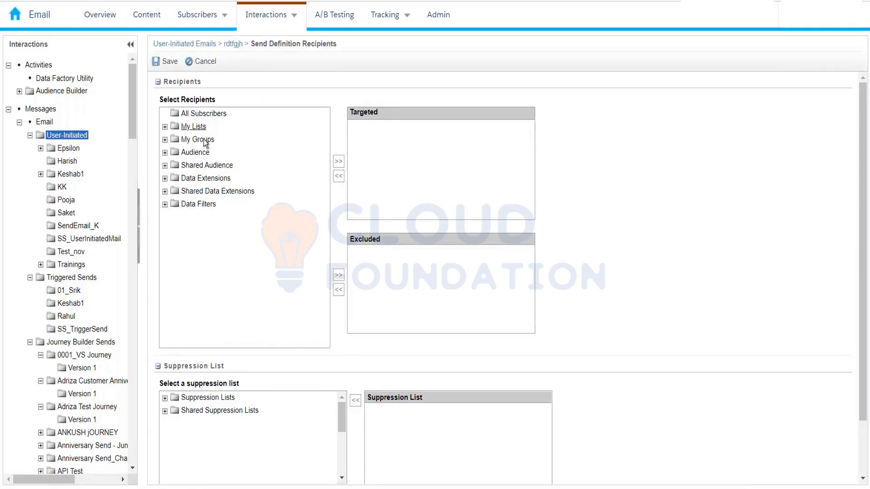
click(165, 179)
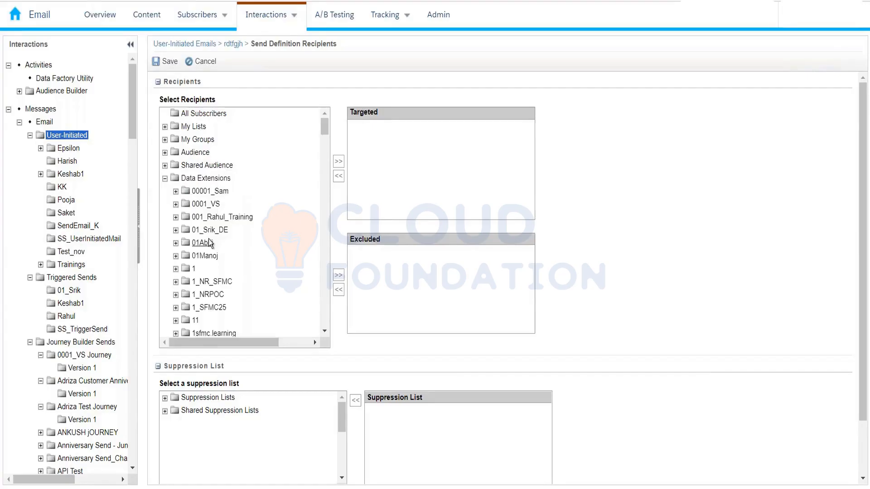
scroll(210, 243, down, 4)
scroll(209, 244, down, 5)
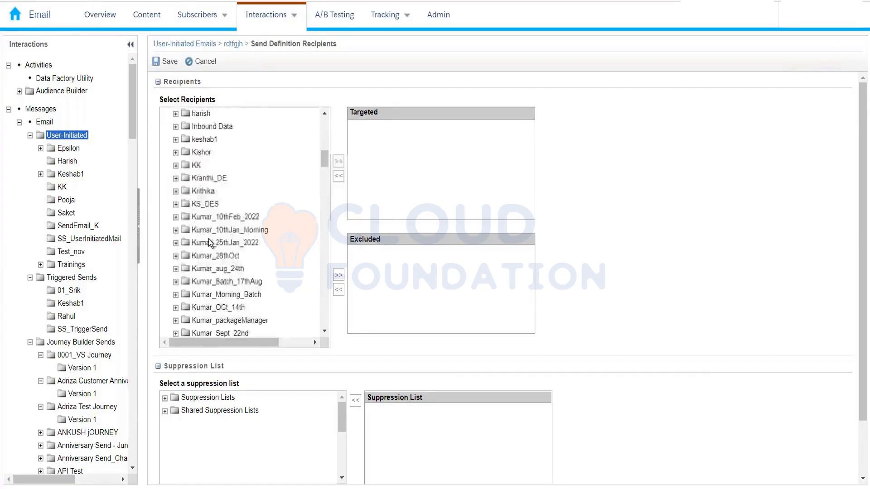
click(221, 222)
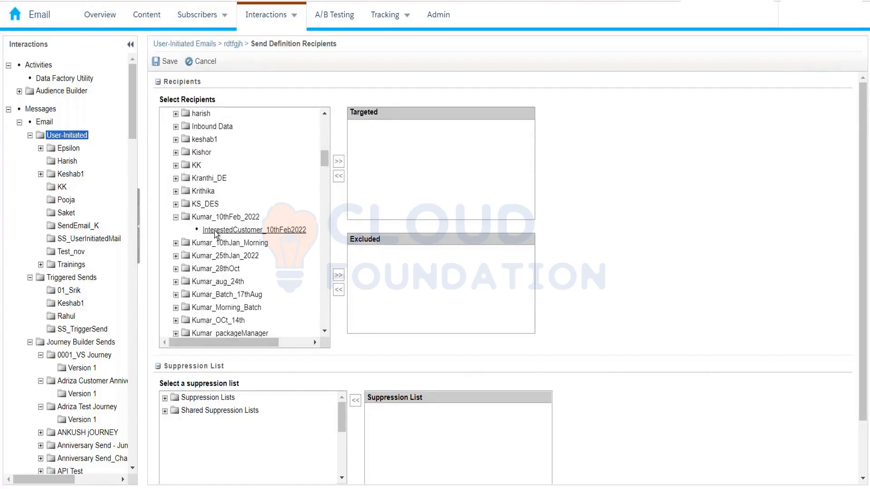
click(272, 230)
click(339, 161)
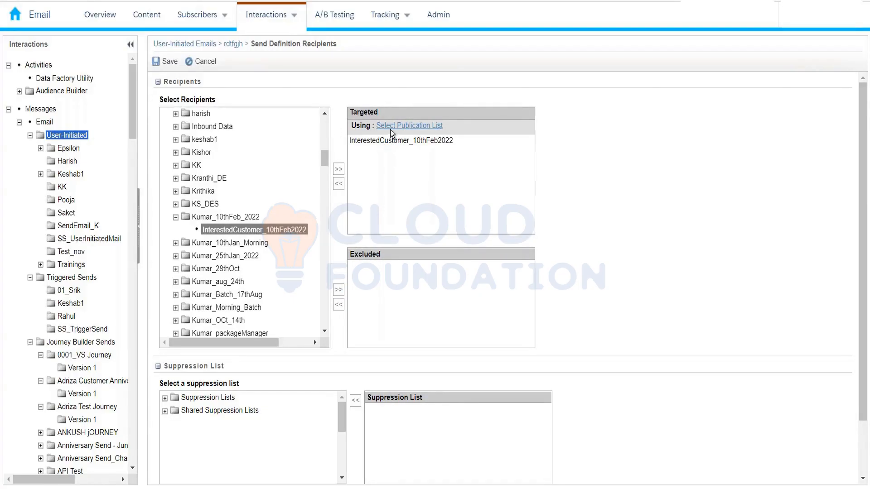
Step: Choose All Subscribers as the publication list for the targeted audience
click(410, 126)
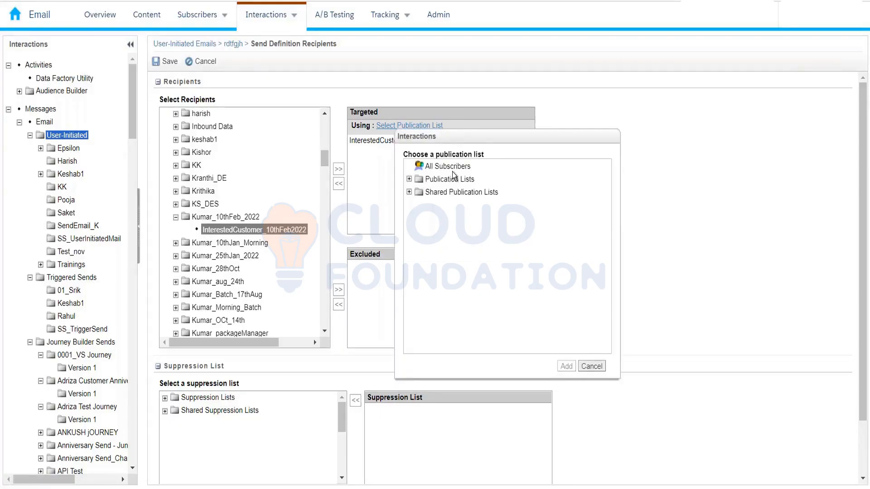
click(448, 167)
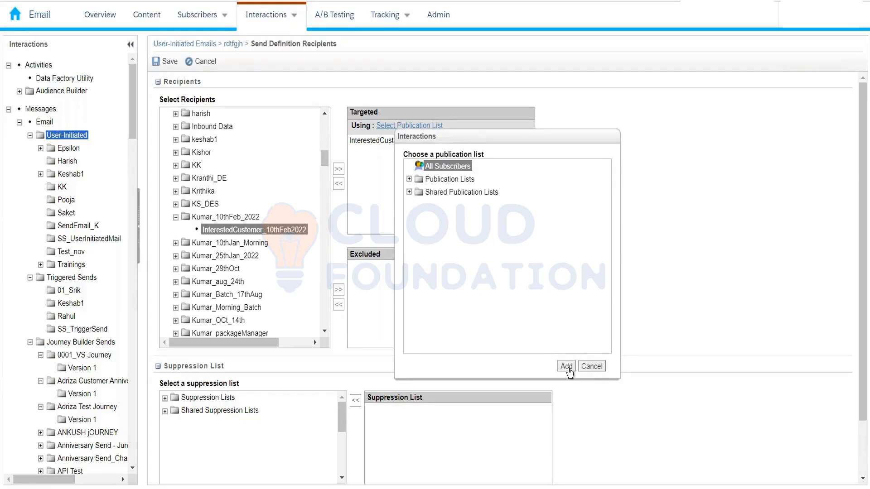
click(567, 366)
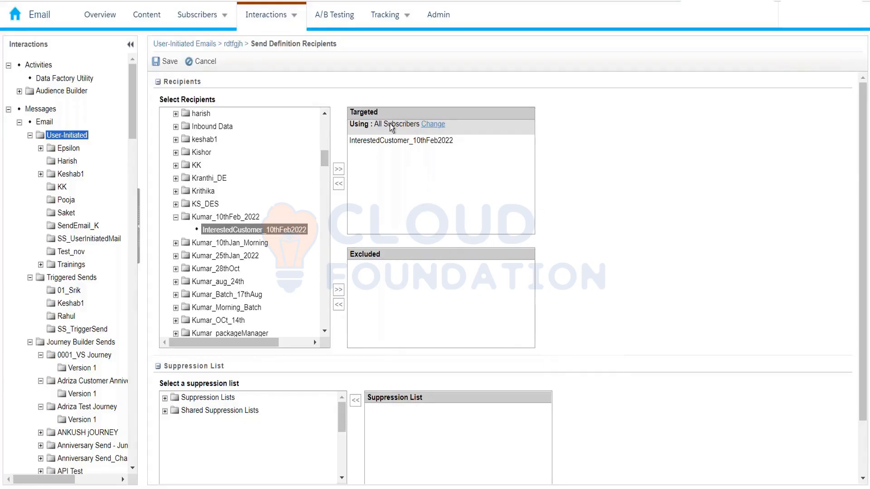
click(431, 129)
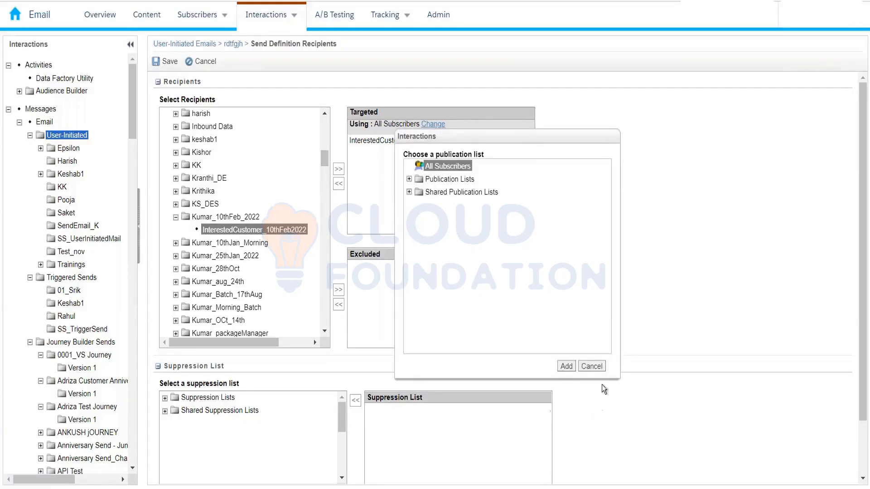
click(593, 366)
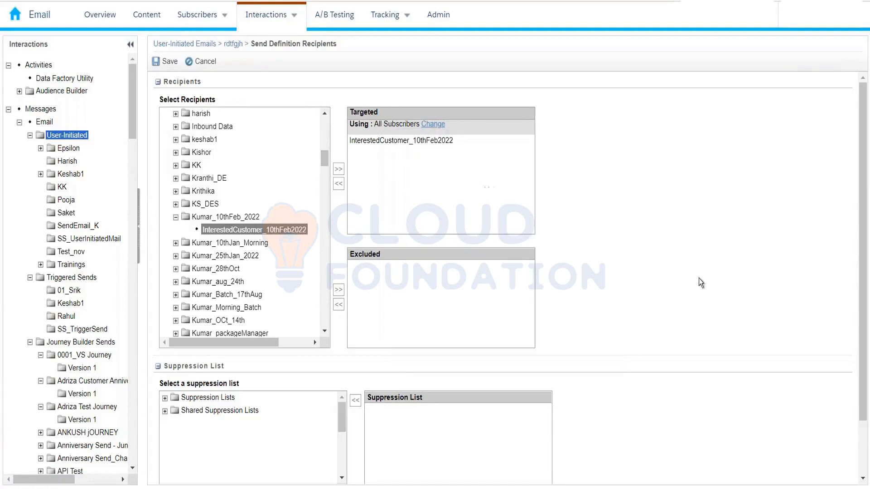
Step: Check the suppression list section and save the recipient settings
scroll(435, 257, down, 3)
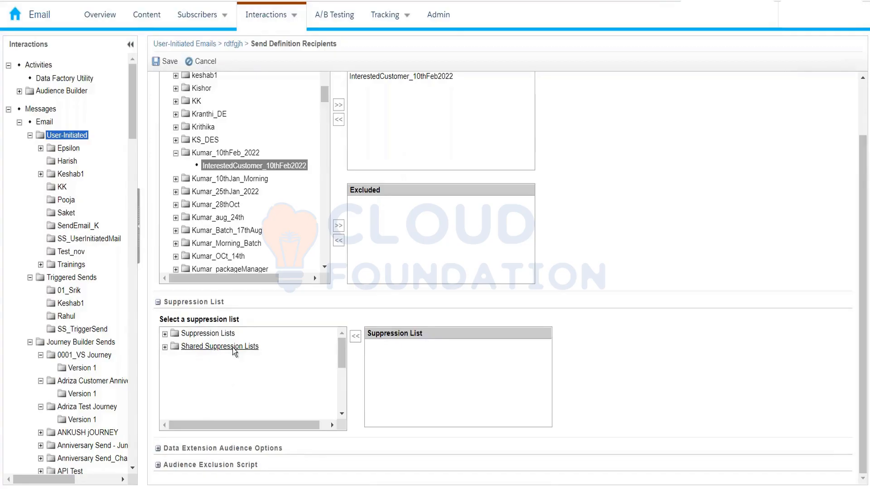
scroll(233, 347, up, 3)
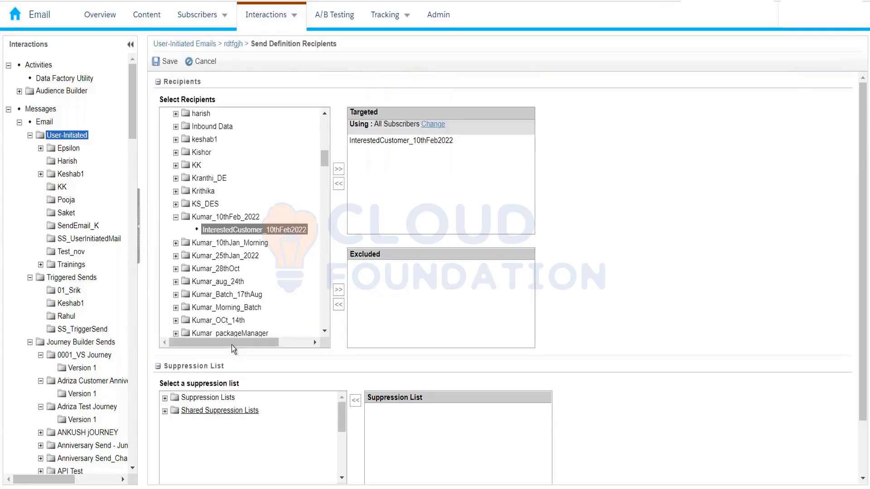
click(169, 66)
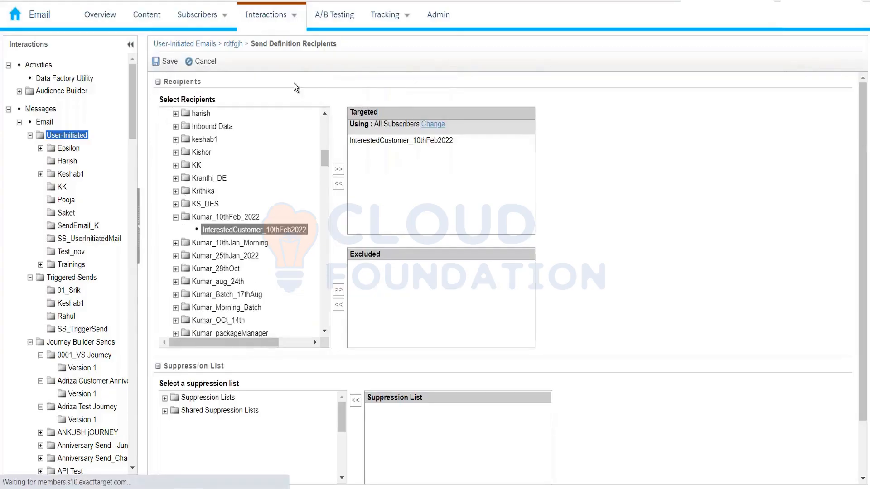
Step: Go back to the user-initiated email rdtfgjh and review its message, subject, send management and recipient settings
mouse_move(283, 22)
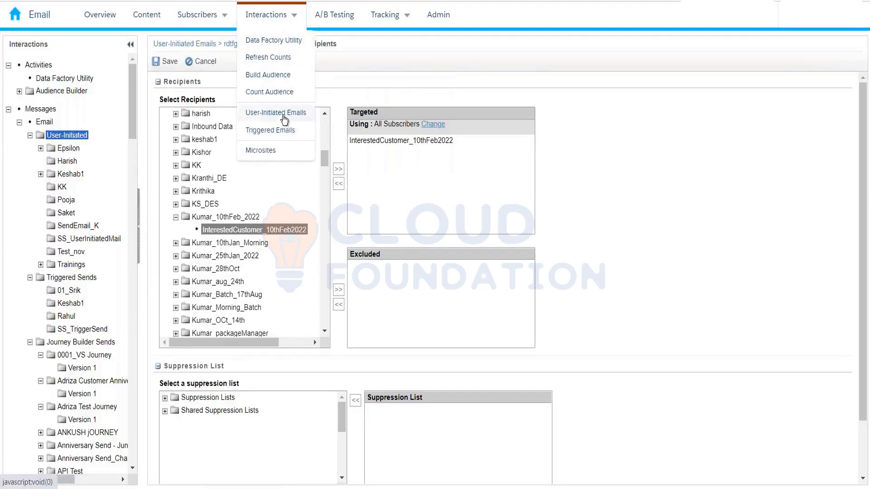
click(283, 119)
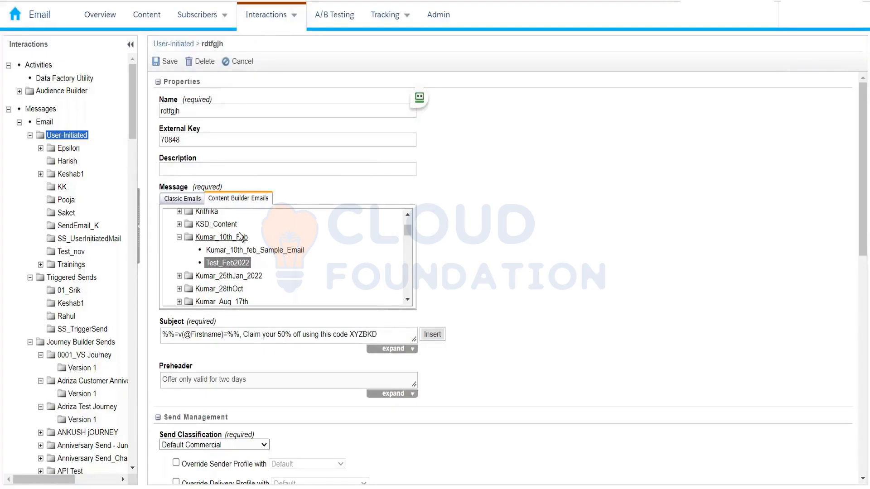
scroll(227, 268, down, 5)
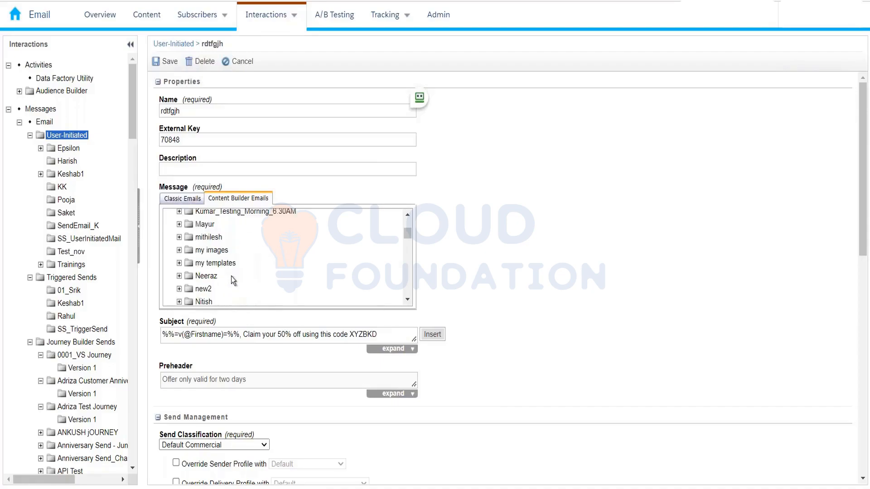
scroll(231, 276, up, 3)
scroll(610, 351, down, 4)
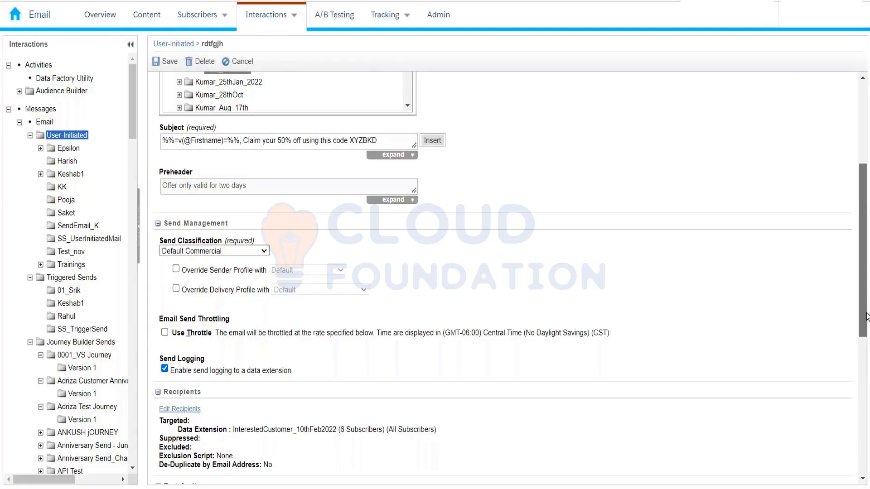
scroll(867, 316, down, 3)
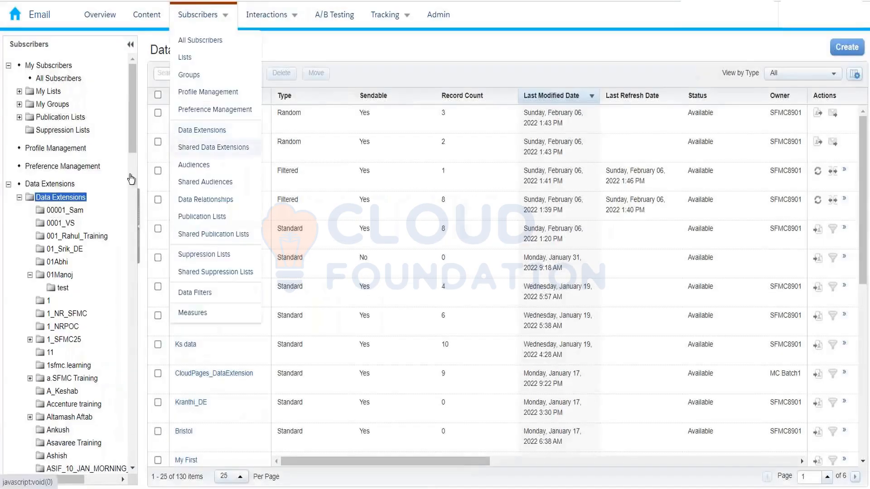
Step: Inspect the KSD Segment 0 data extension, then open My Demo DE and try its sending and testing options
click(192, 143)
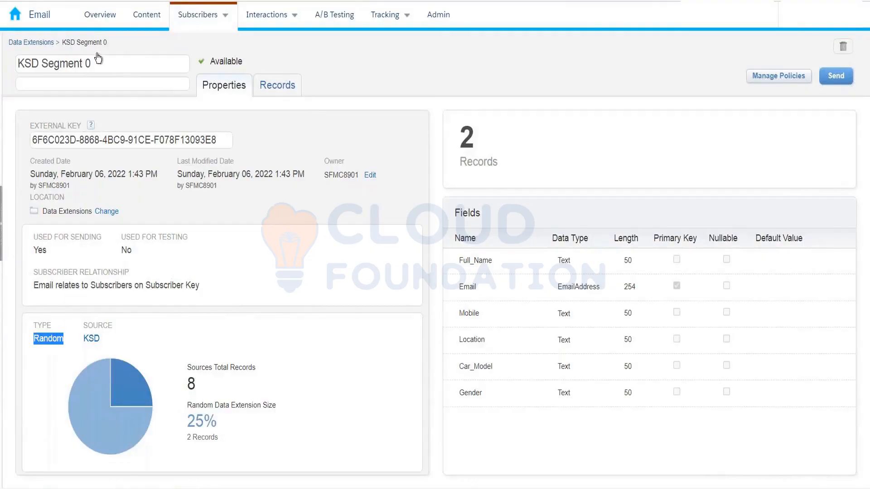
click(50, 43)
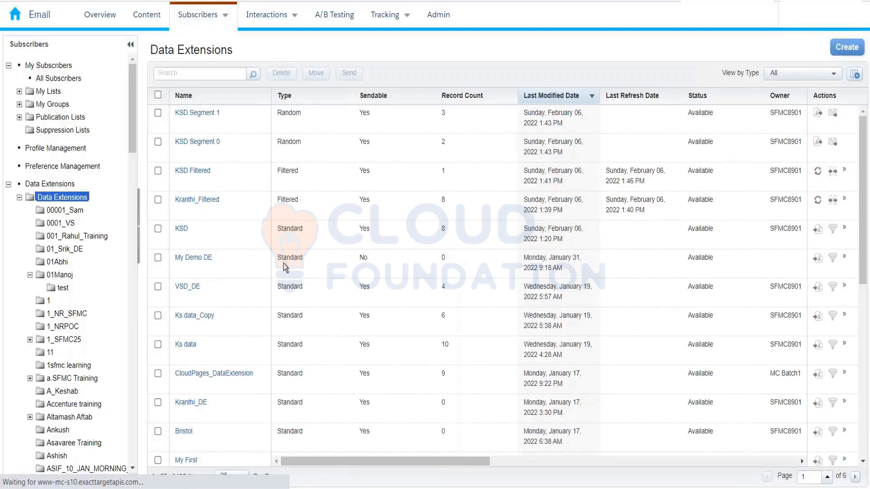
click(204, 259)
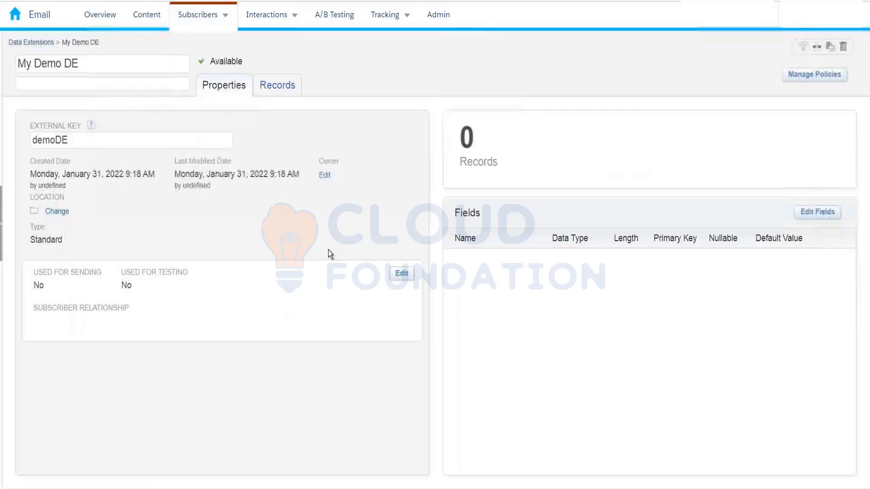
click(400, 279)
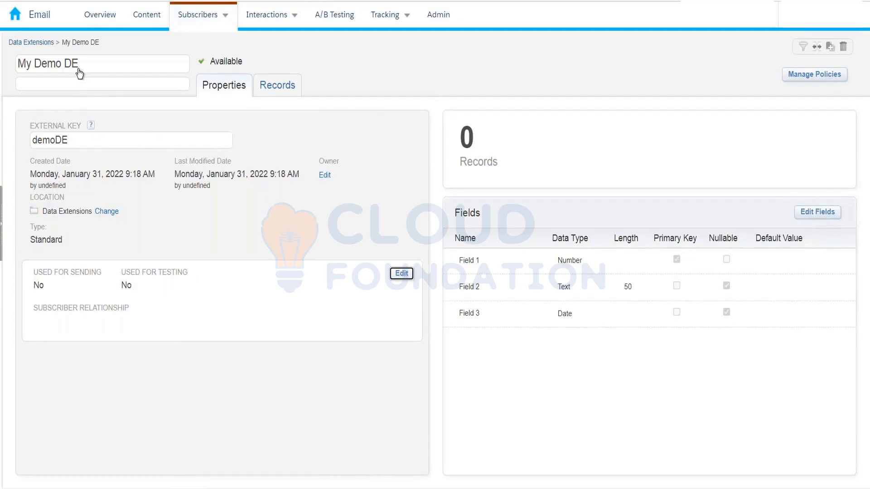
click(402, 274)
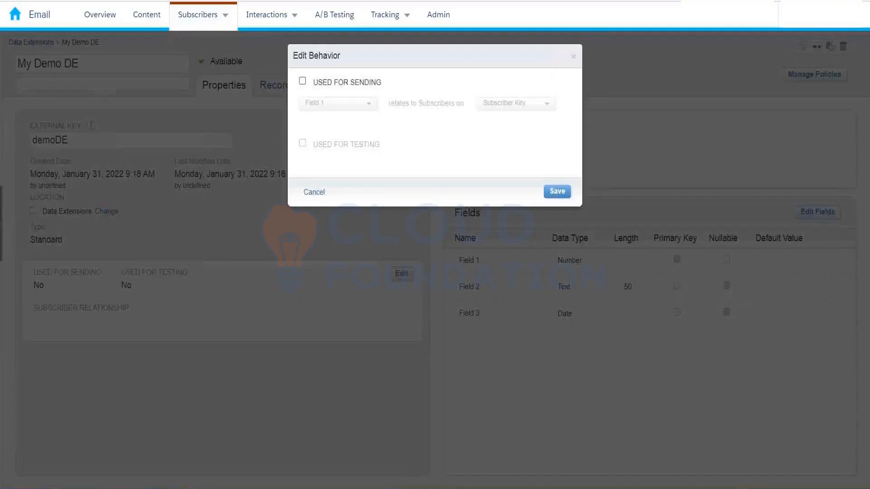
click(302, 81)
click(302, 144)
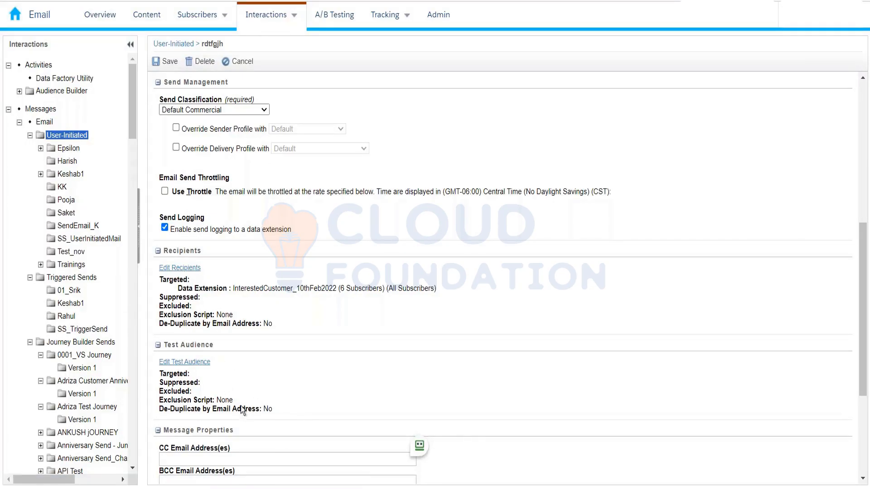
Step: Review the email's test audience, message properties and user tracking settings, and save the user-initiated email
scroll(225, 365, down, 4)
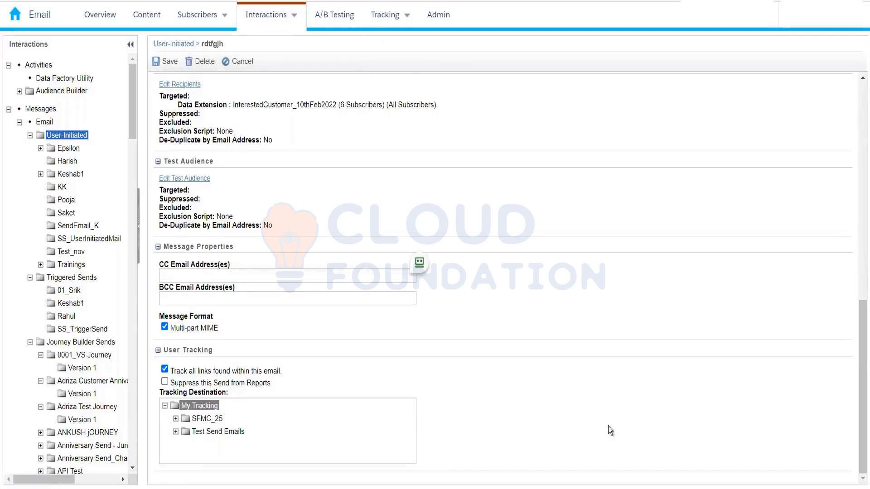
scroll(308, 244, up, 10)
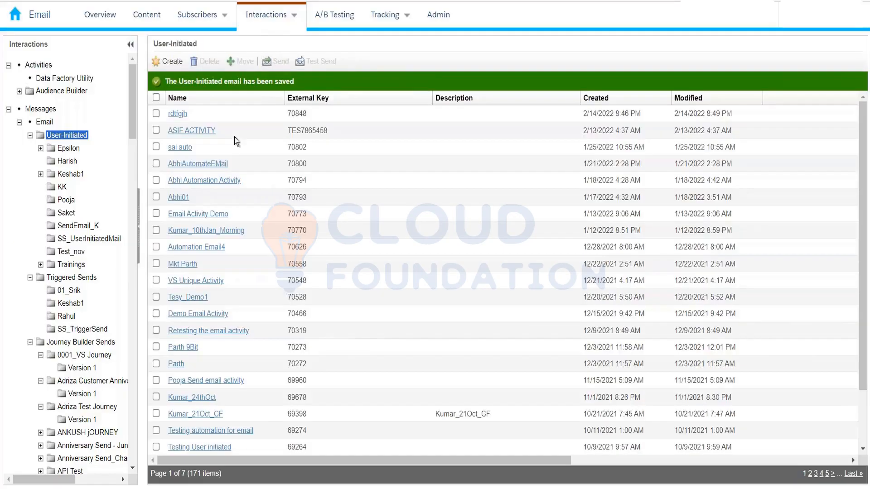
Step: Check the send summary and start options of the user-initiated email rdtfgjh, leaving it unselected in the list
click(157, 113)
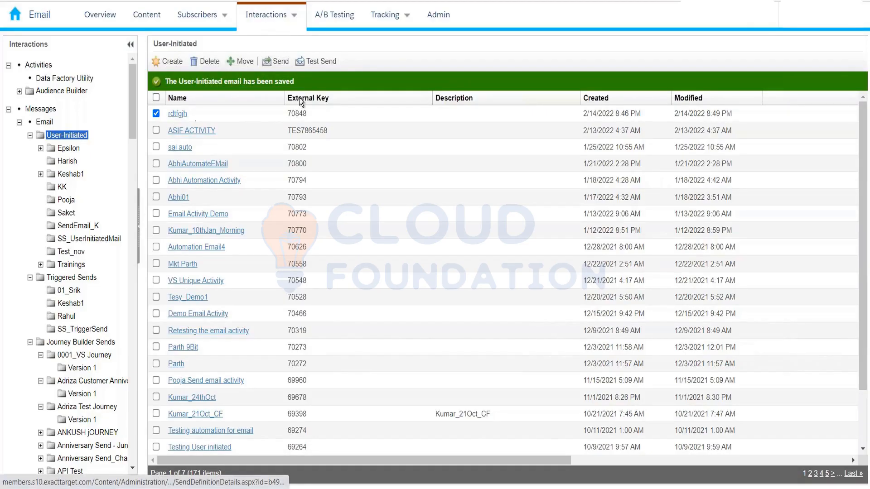
click(285, 64)
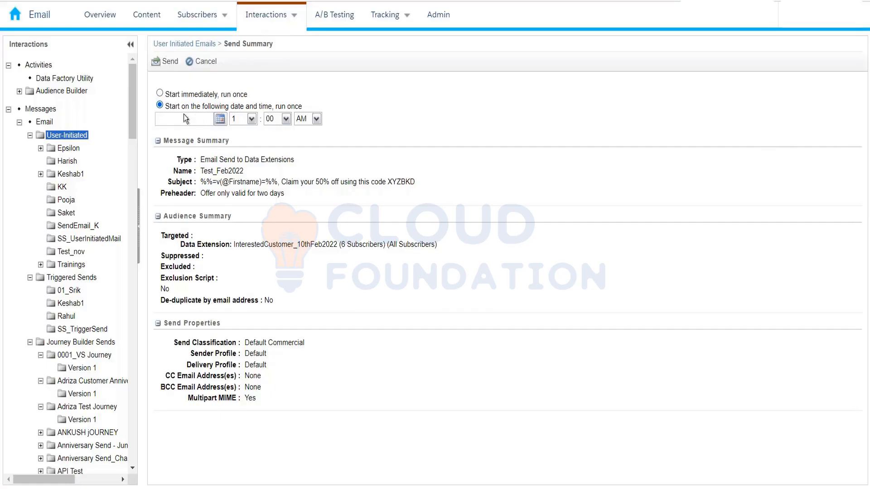
click(178, 95)
mouse_move(379, 16)
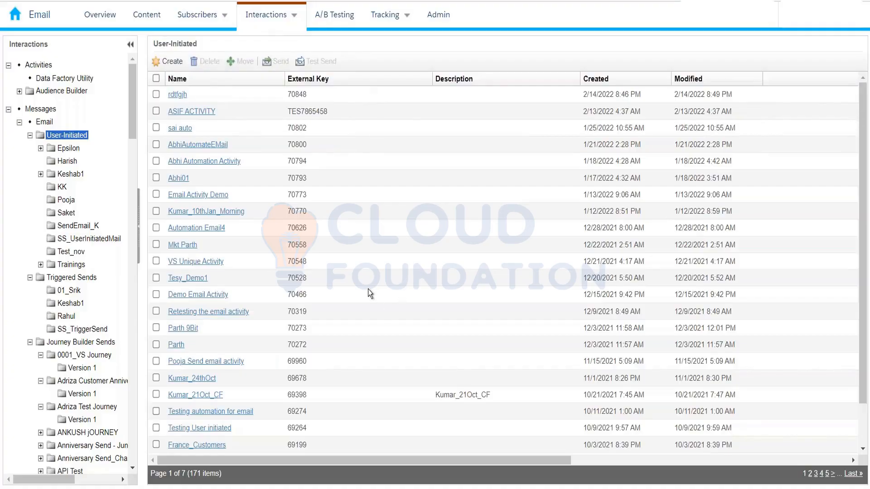
click(156, 95)
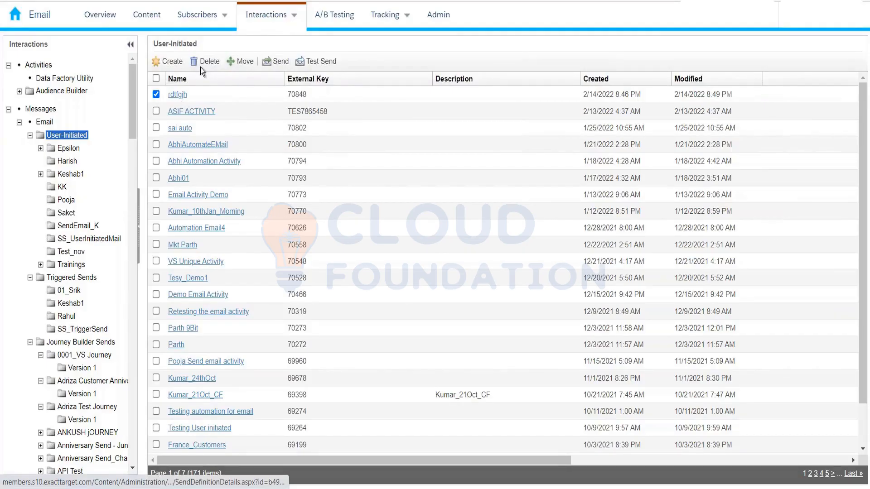
click(155, 94)
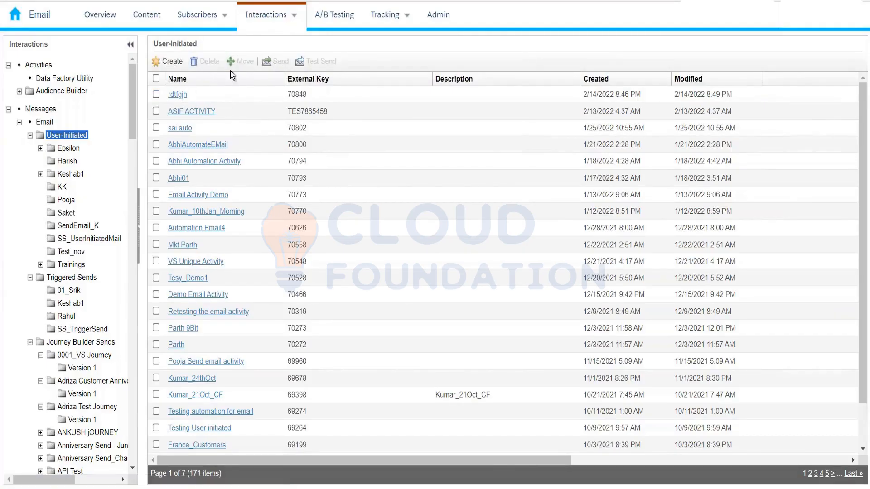
Step: View the list of triggered sends and the My Tracking overview of sent emails
mouse_move(263, 20)
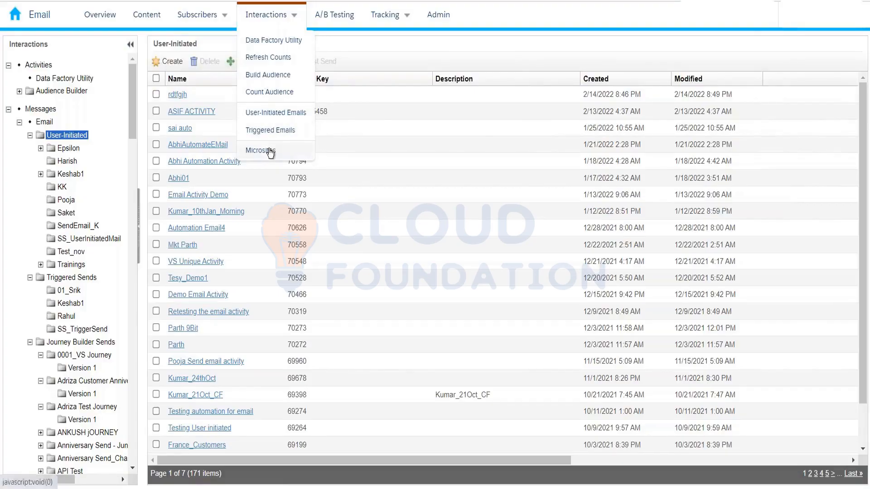
click(267, 131)
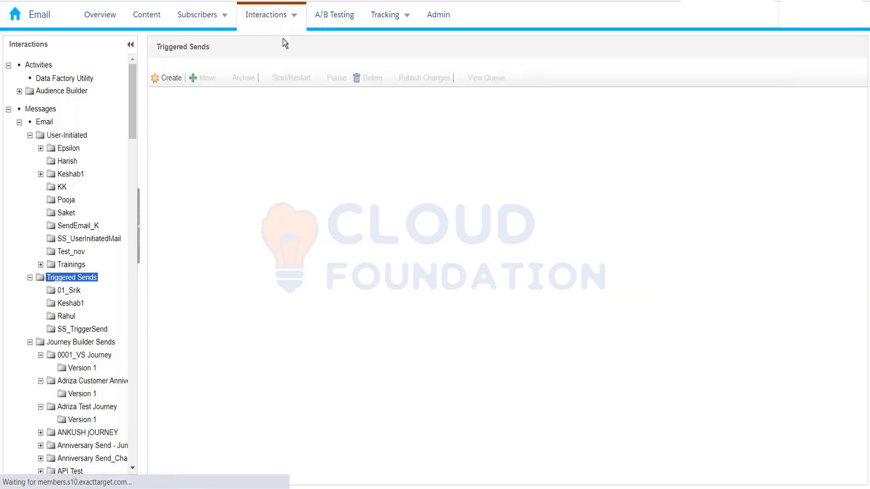
mouse_move(284, 28)
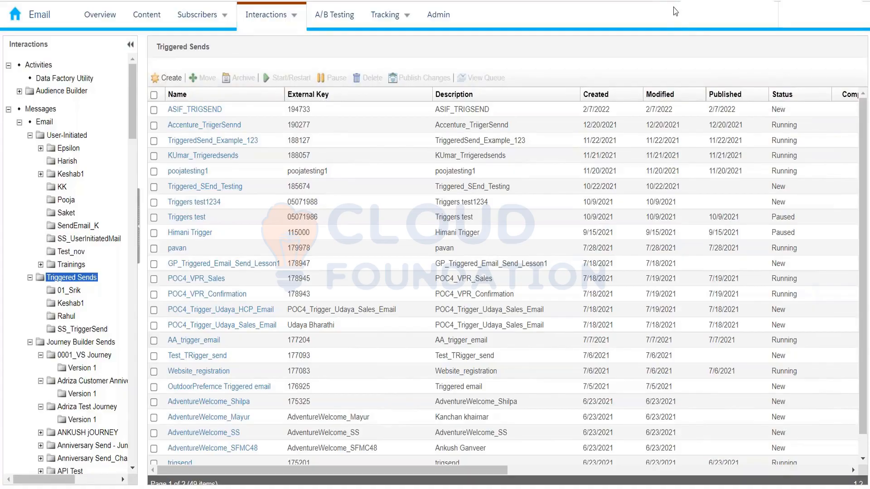
click(404, 16)
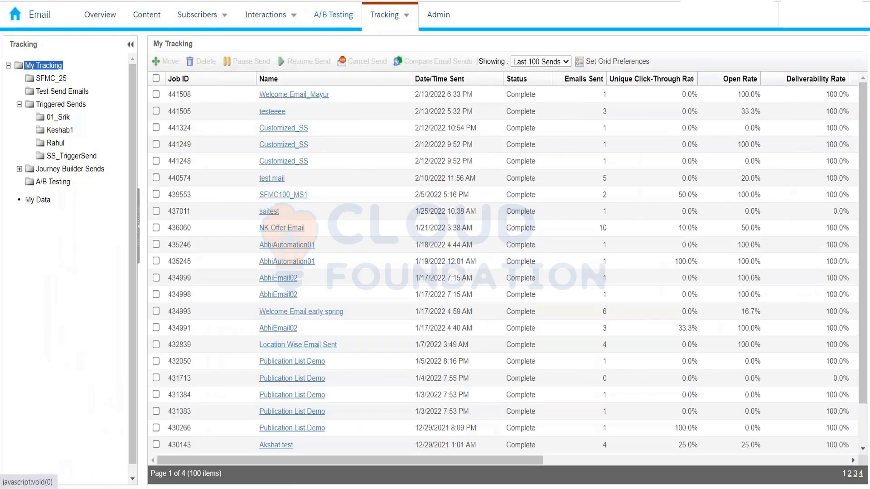
mouse_move(388, 25)
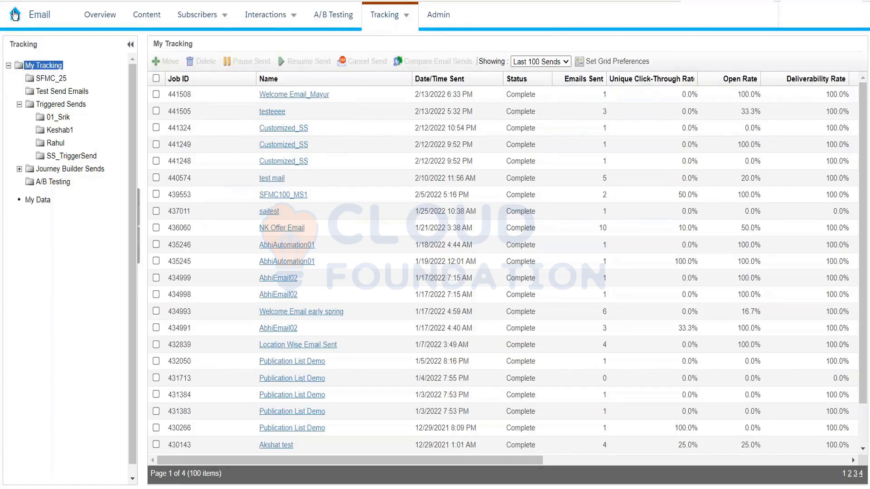
Step: Bring up the Marketing Cloud app overview and look through the Mobile Studio and Analytics Builder options
click(14, 10)
mouse_move(73, 89)
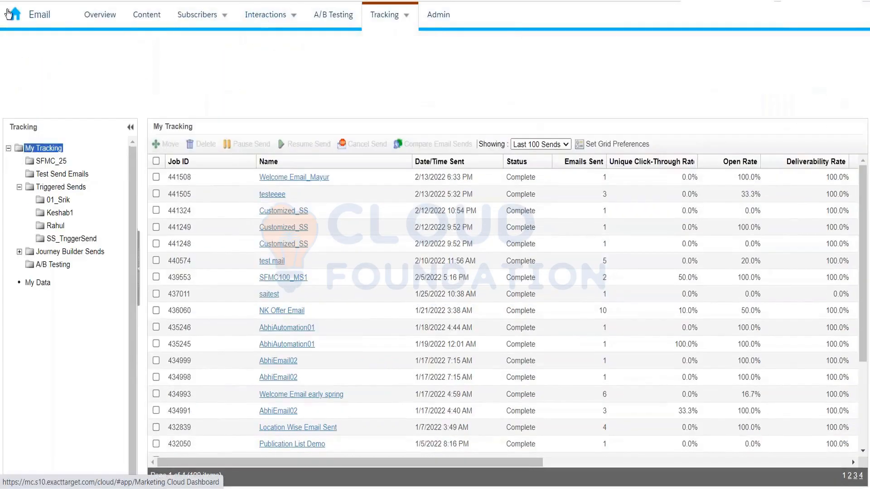
mouse_move(215, 97)
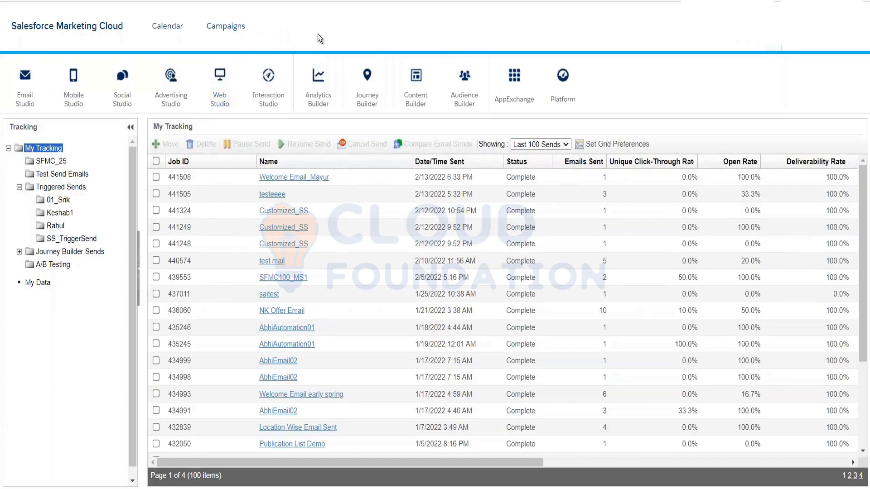
mouse_move(367, 76)
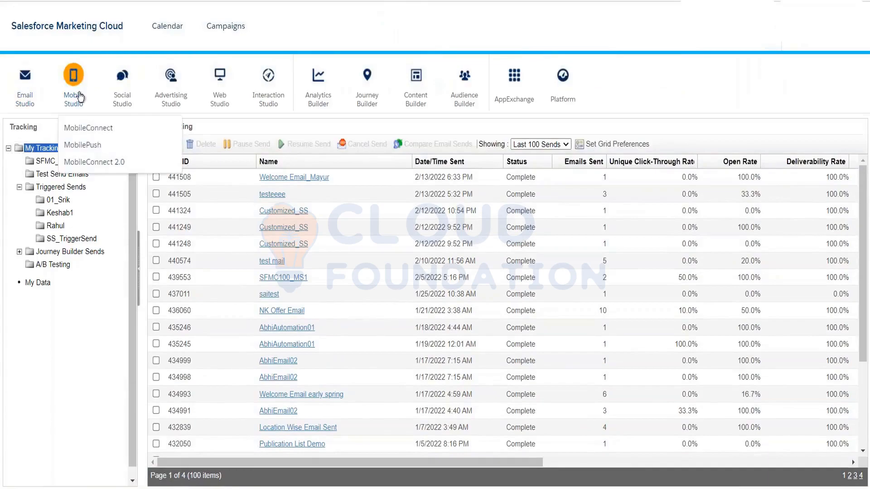
mouse_move(367, 86)
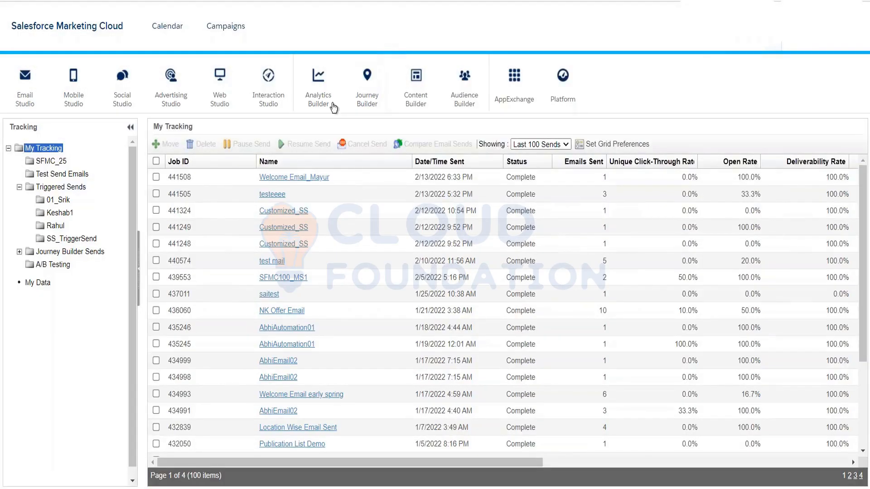
mouse_move(330, 106)
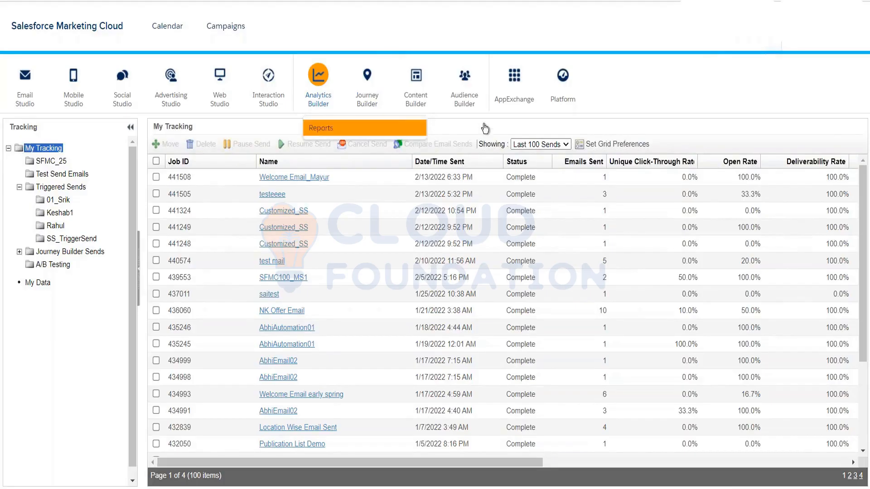
scroll(637, 325, down, 2)
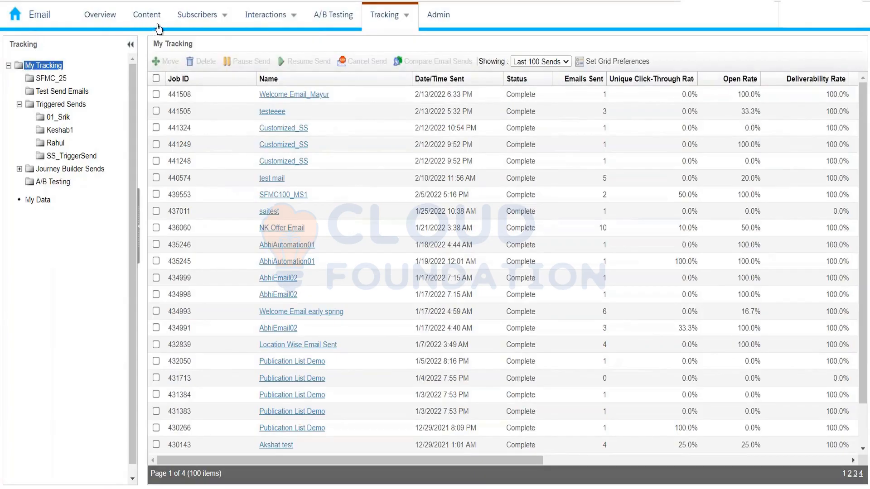
Step: Browse the tracking folders of the Journey Builder sends, and expand and collapse the SHR_EVENT_Journey folder
mouse_move(200, 14)
click(19, 169)
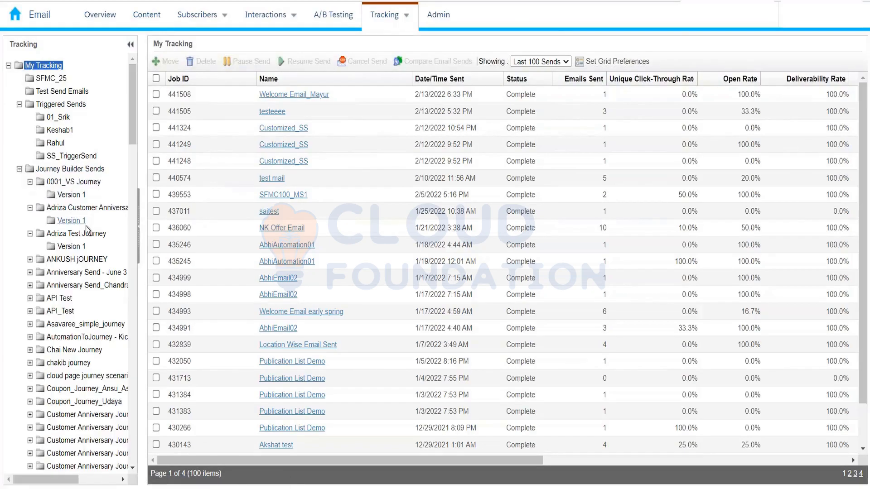
scroll(86, 227, down, 15)
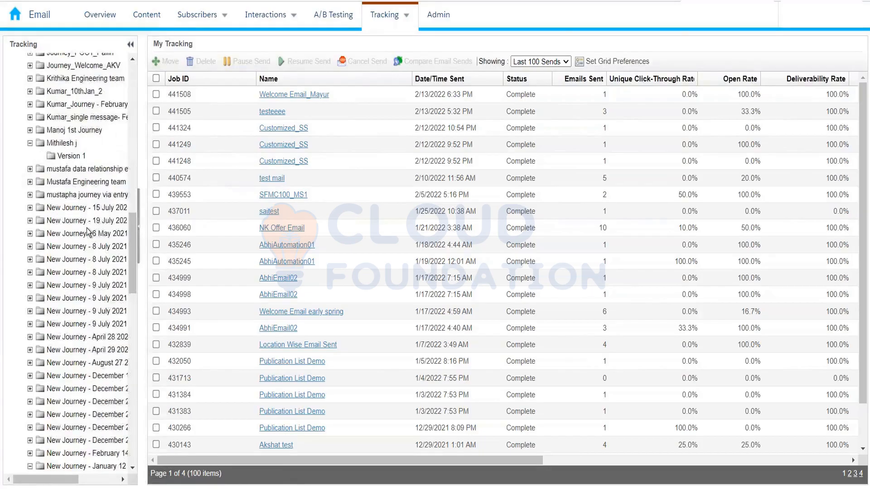
scroll(87, 227, down, 10)
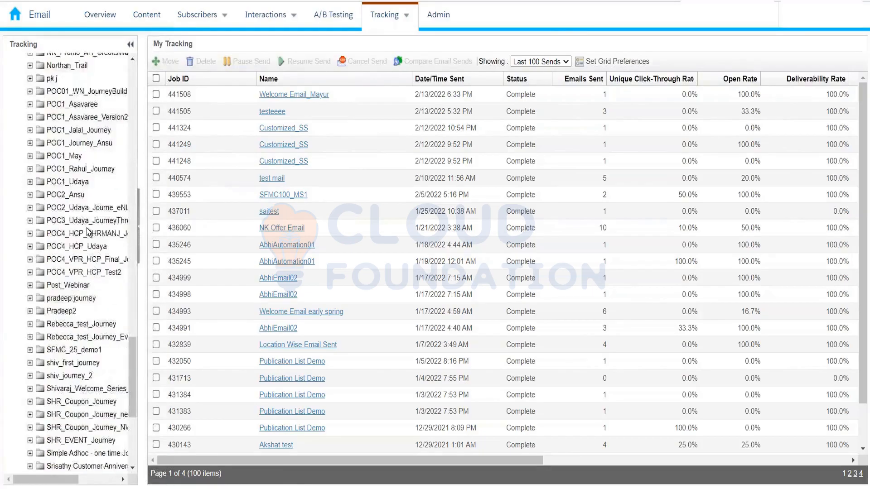
scroll(86, 228, down, 5)
click(32, 205)
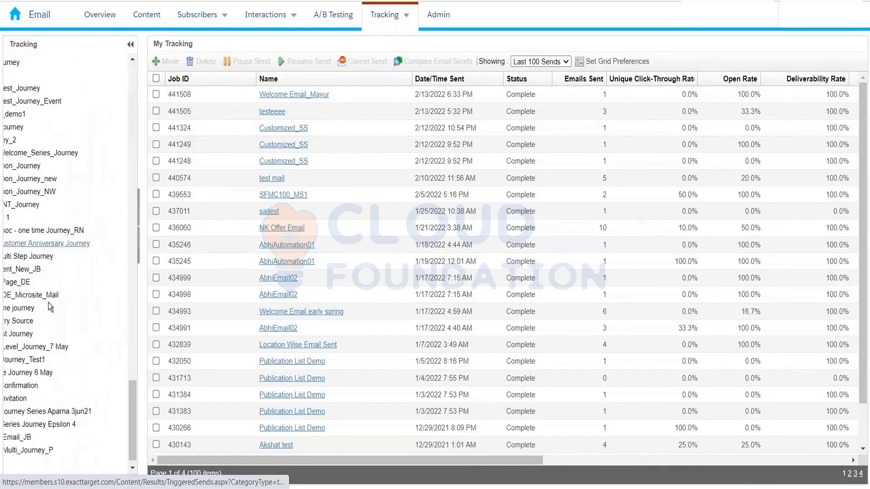
drag(63, 478, 16, 472)
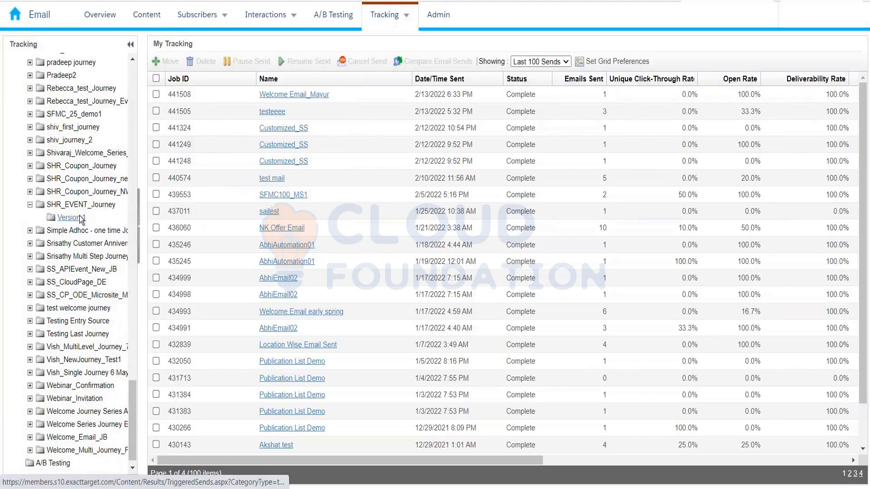
click(30, 204)
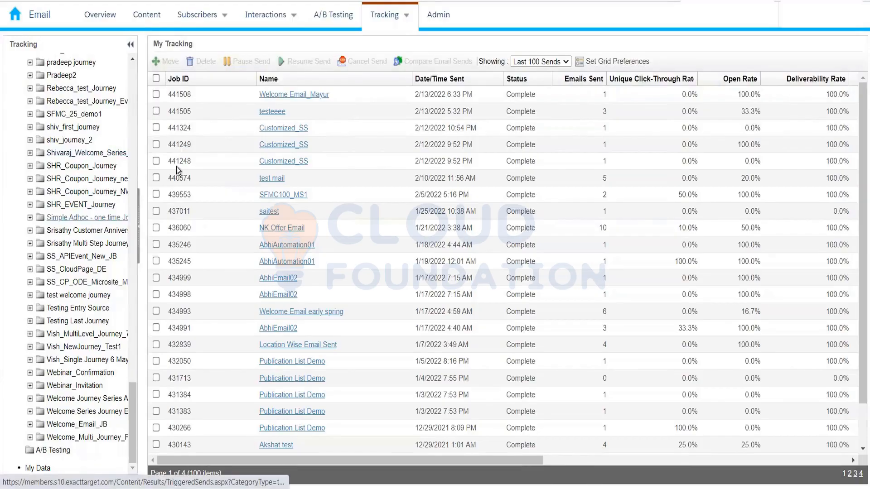
Step: Collapse the Journey Builder Sends and Triggered Sends folders in the tracking folder tree, checking the triggered send subfolders
scroll(75, 197, up, 10)
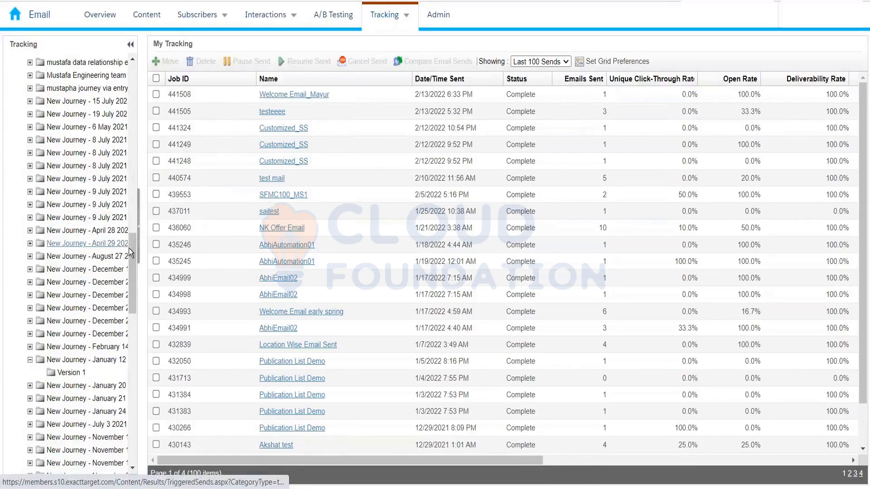
drag(132, 249, 131, 63)
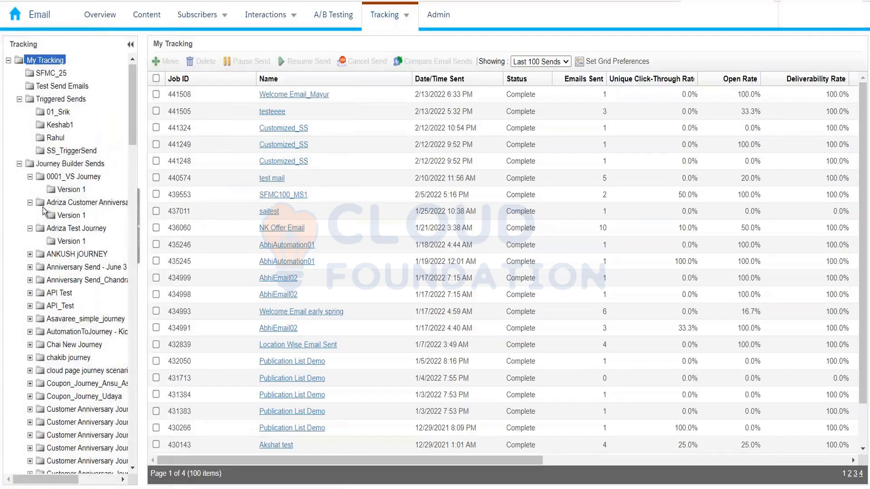
click(19, 163)
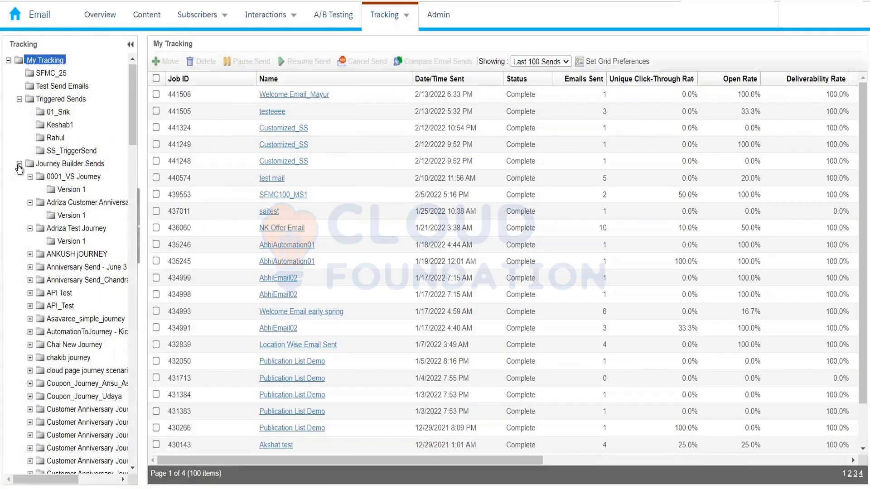
click(19, 99)
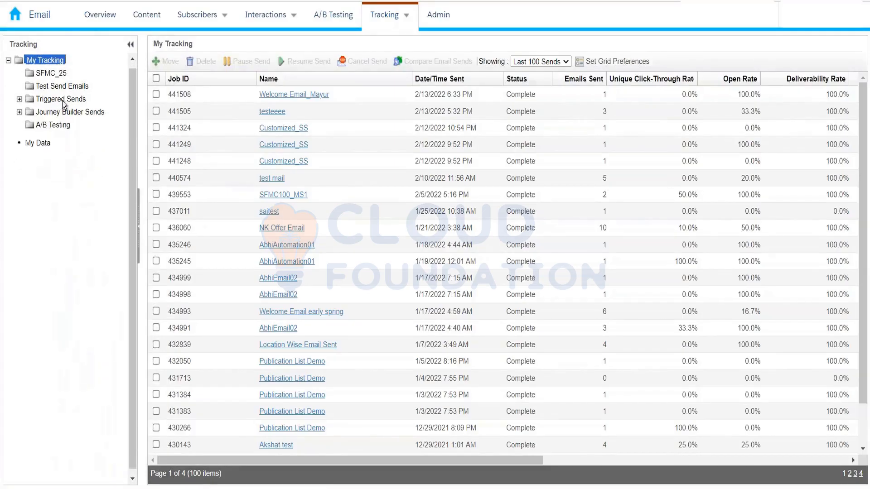
click(19, 99)
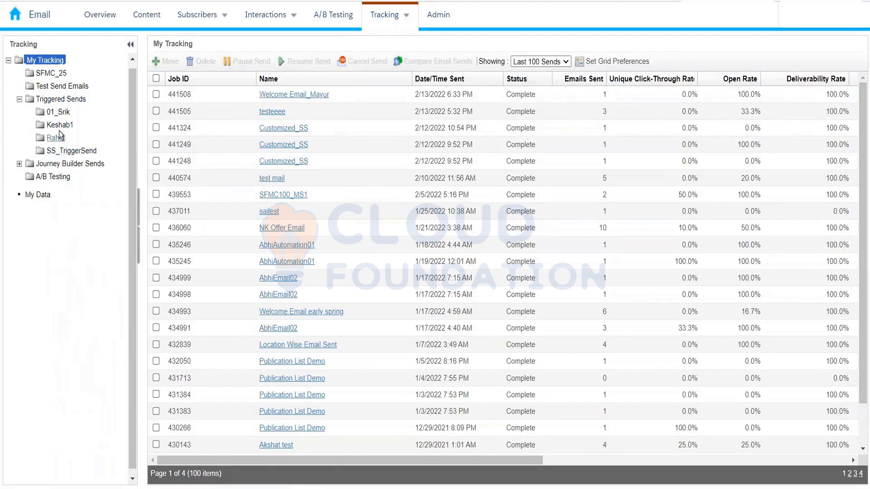
click(19, 99)
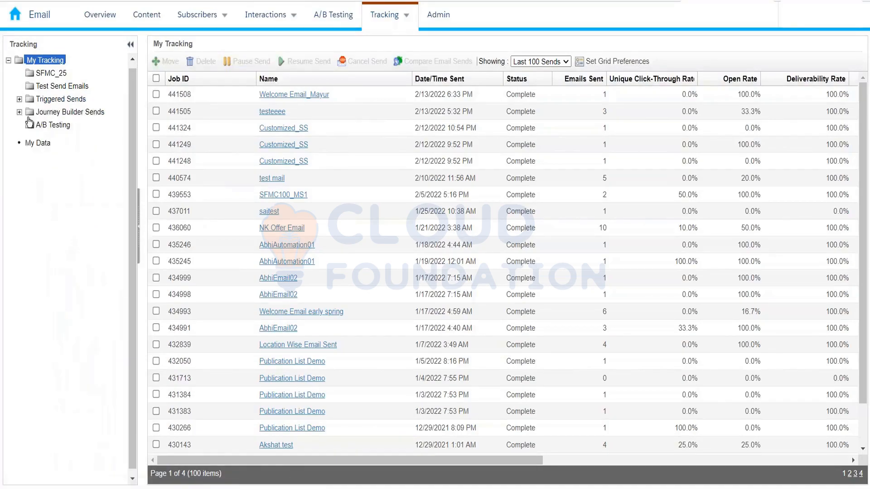
Step: Check the NK Offer Email's click-through, open and deliverability rates, and open its tracking details and list of sent recipients
mouse_move(374, 29)
drag(682, 228, 760, 231)
drag(824, 227, 848, 229)
click(282, 228)
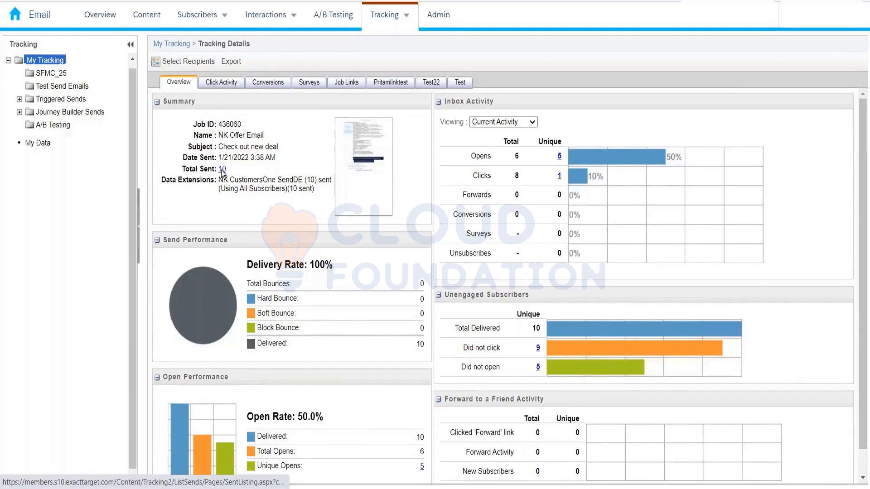
click(222, 169)
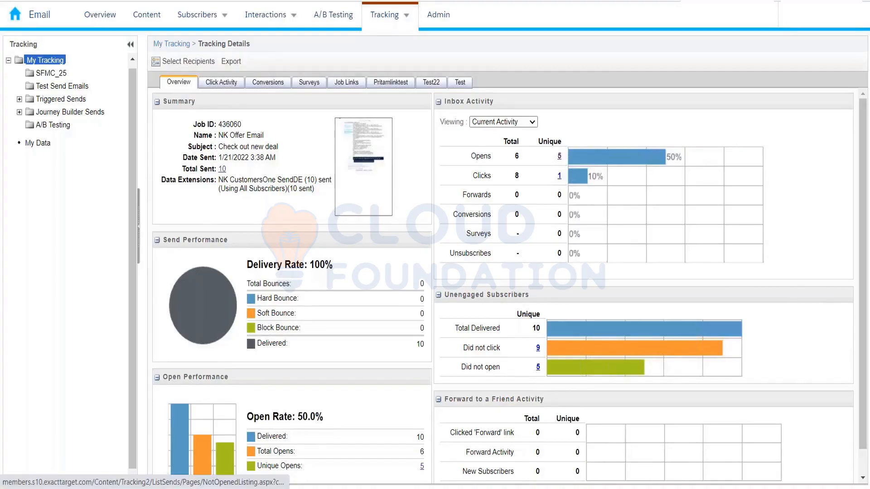
Step: List the subscribers who did not open NK Offer Email and set up a CSV export that includes all available attributes
click(538, 367)
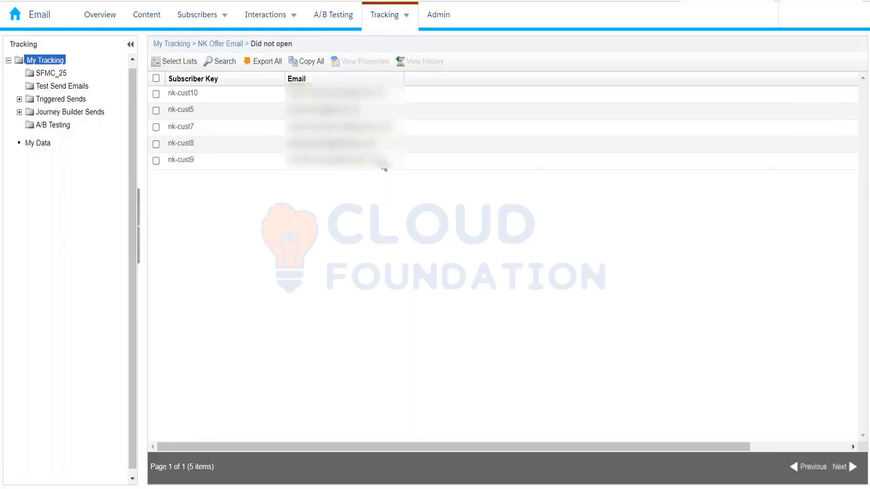
drag(382, 165, 168, 93)
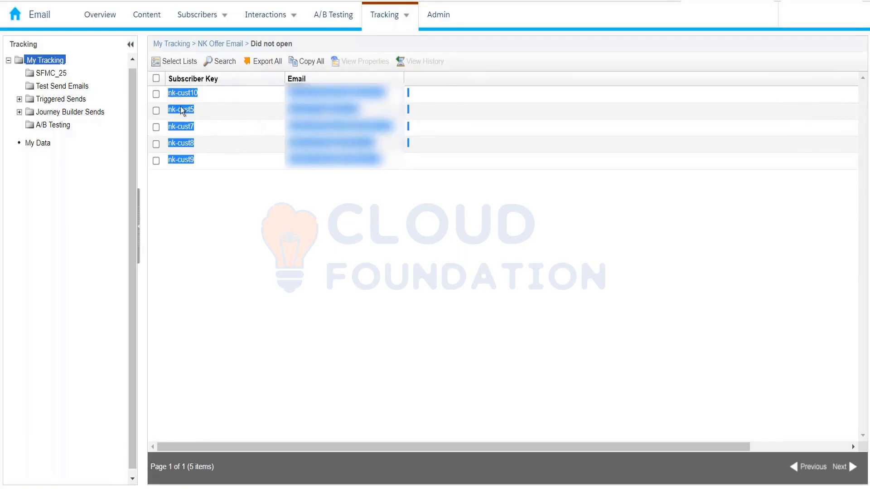
click(270, 62)
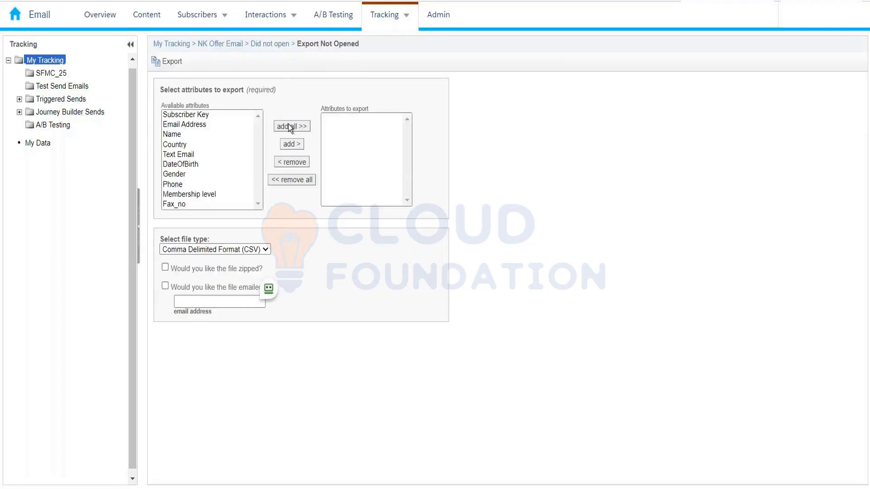
click(290, 127)
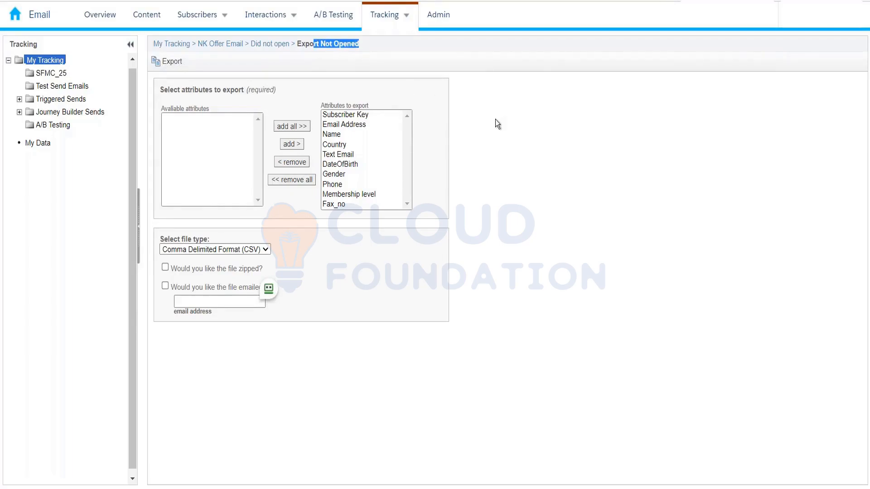
click(507, 143)
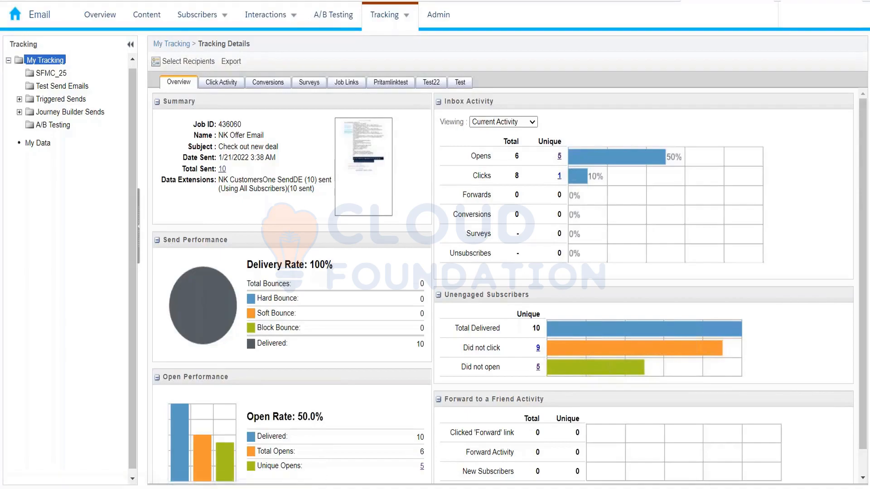
Step: Review the NK Offer Email's open performance and bring up its click activity in the email overlay view
scroll(543, 349, down, 1)
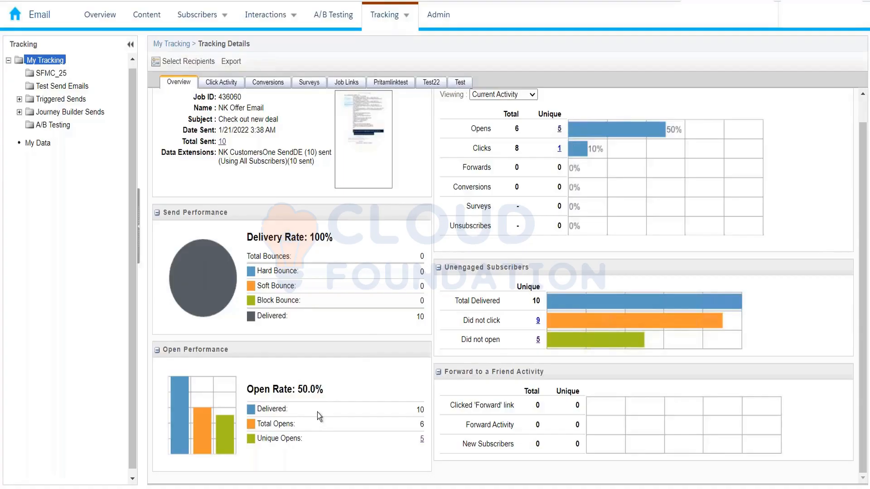
click(199, 82)
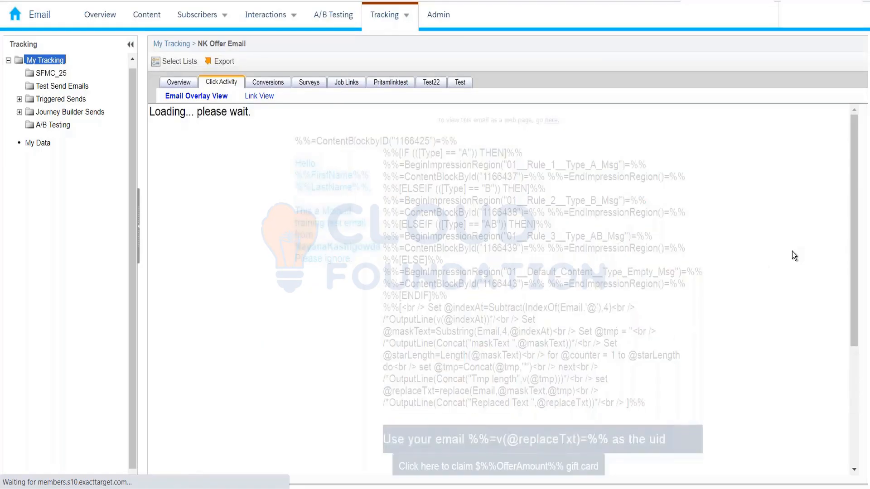
scroll(792, 342, down, 3)
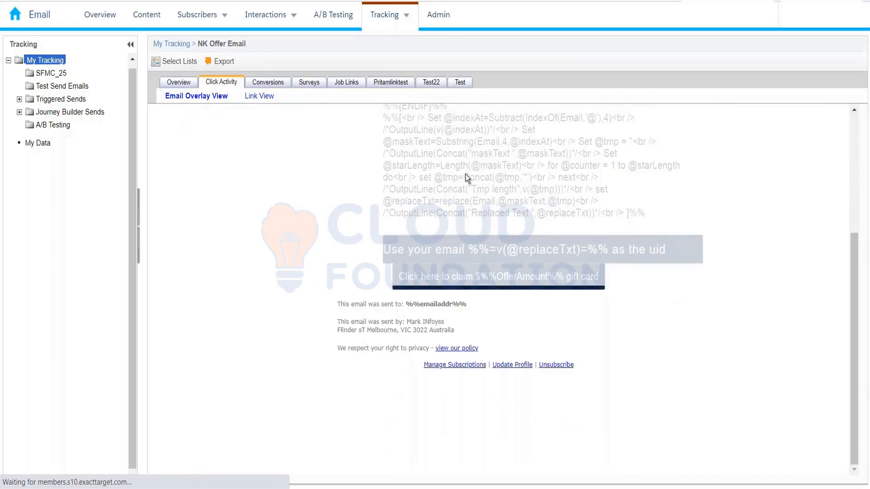
scroll(494, 300, up, 3)
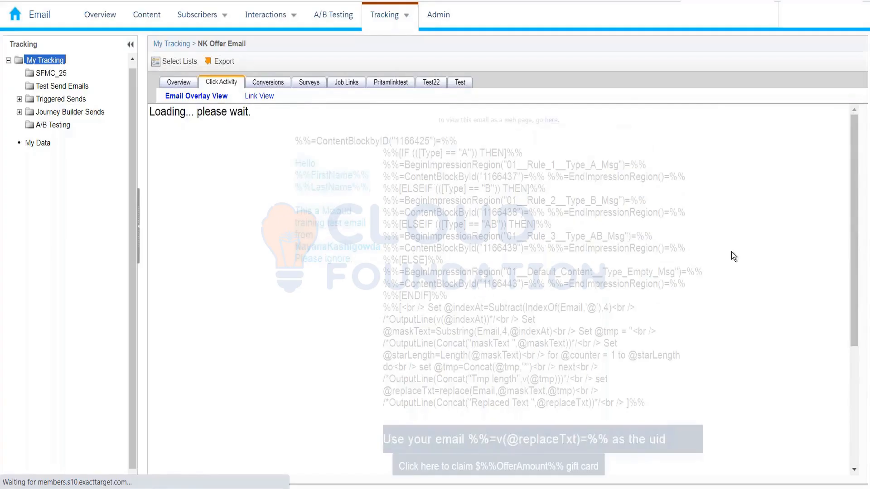
scroll(680, 250, down, 3)
scroll(435, 220, up, 3)
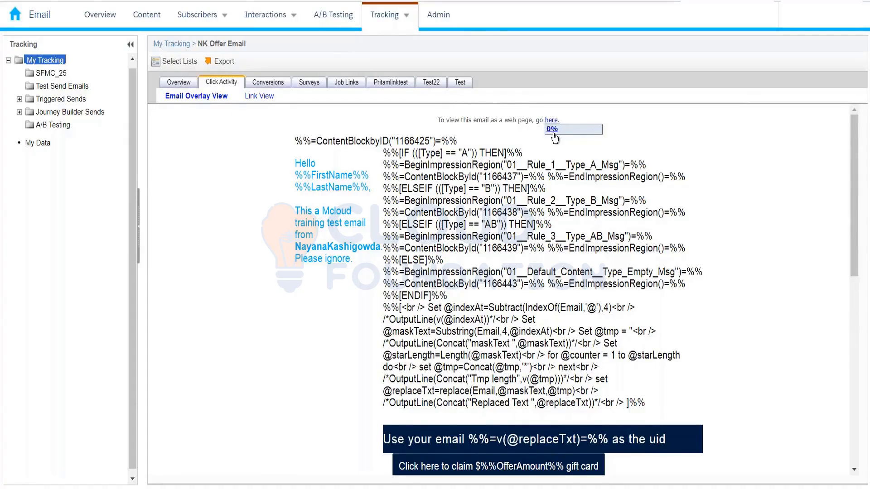
Step: Examine the click rates on the email's links and the table of URLs that the overlay could not match
scroll(564, 211, down, 3)
scroll(541, 331, down, 2)
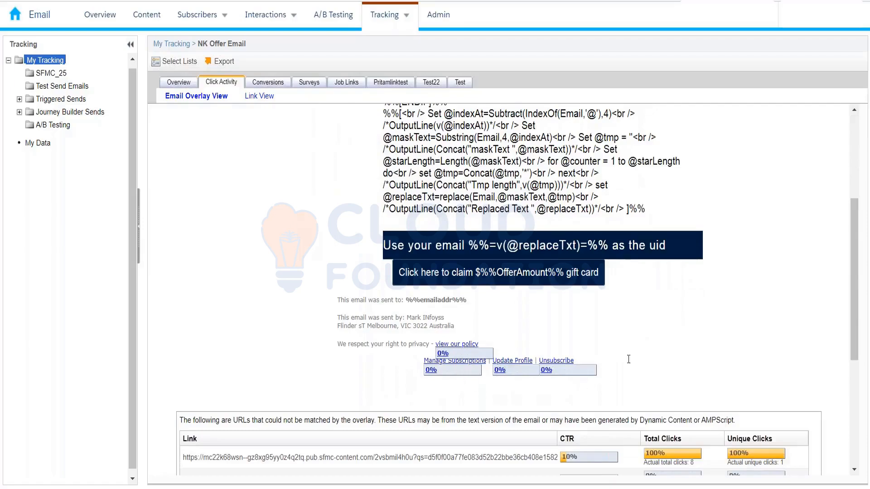
scroll(572, 394, down, 2)
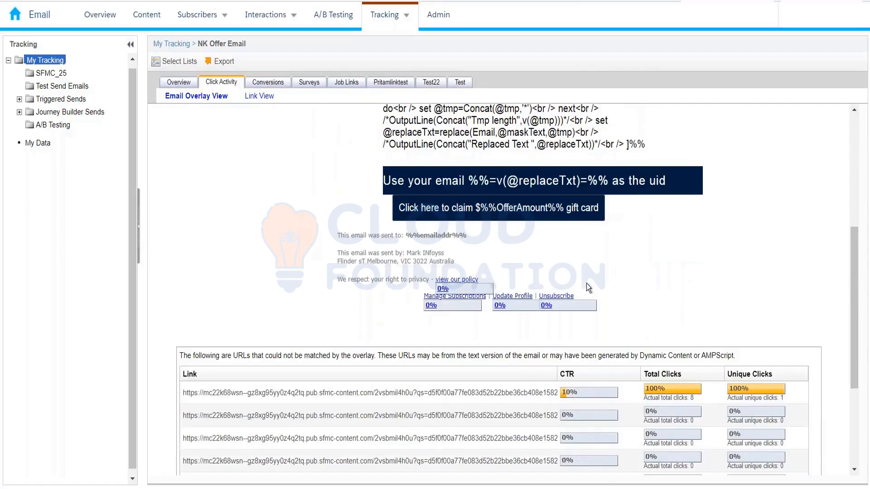
scroll(586, 284, up, 3)
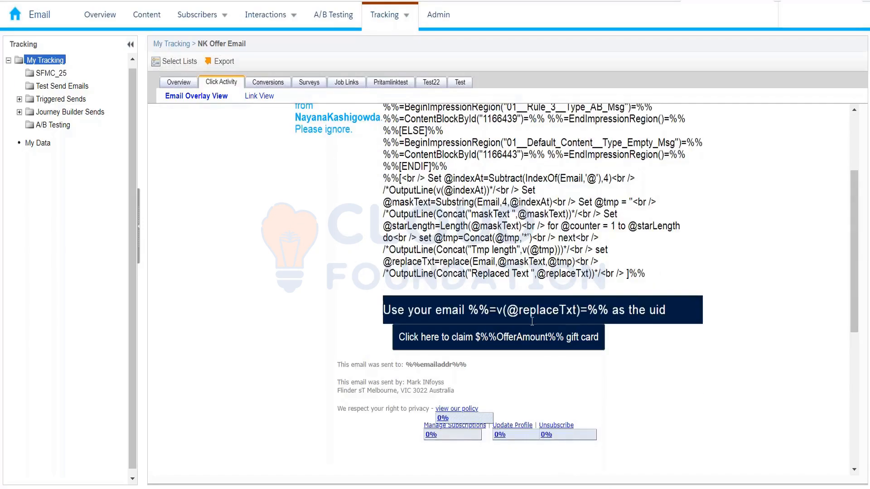
scroll(568, 360, down, 3)
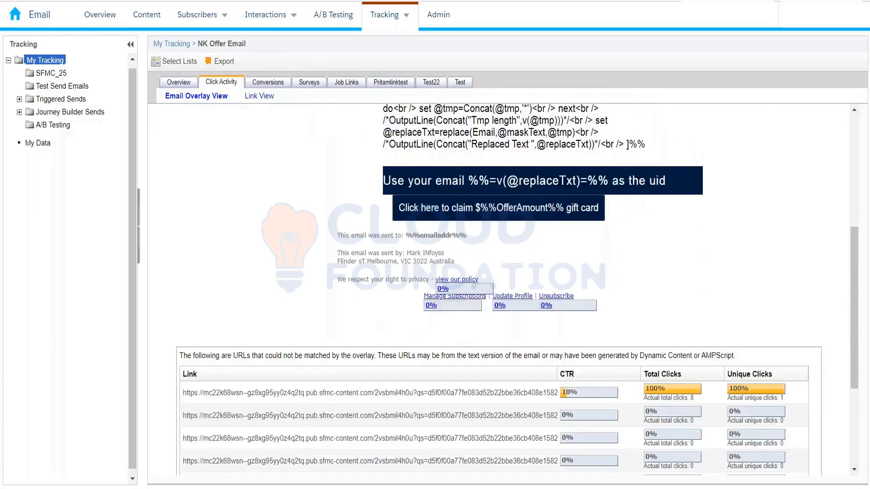
scroll(587, 442, down, 4)
scroll(586, 420, up, 7)
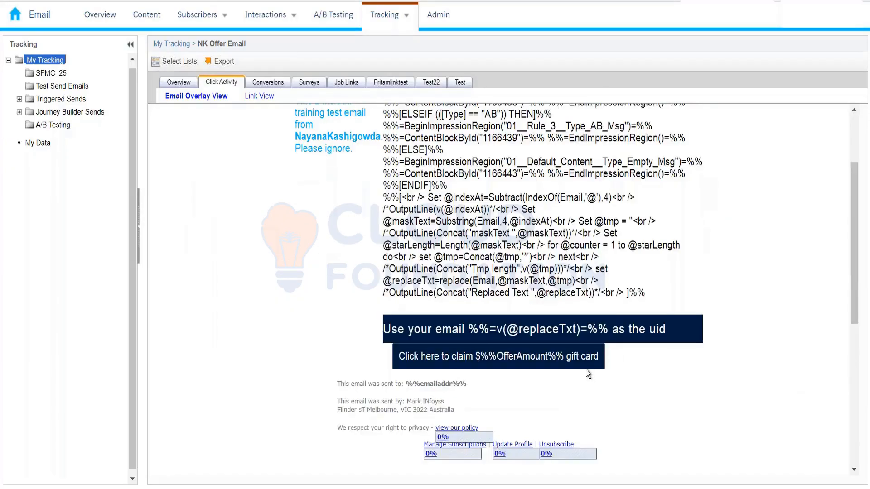
scroll(586, 369, up, 3)
scroll(543, 281, down, 2)
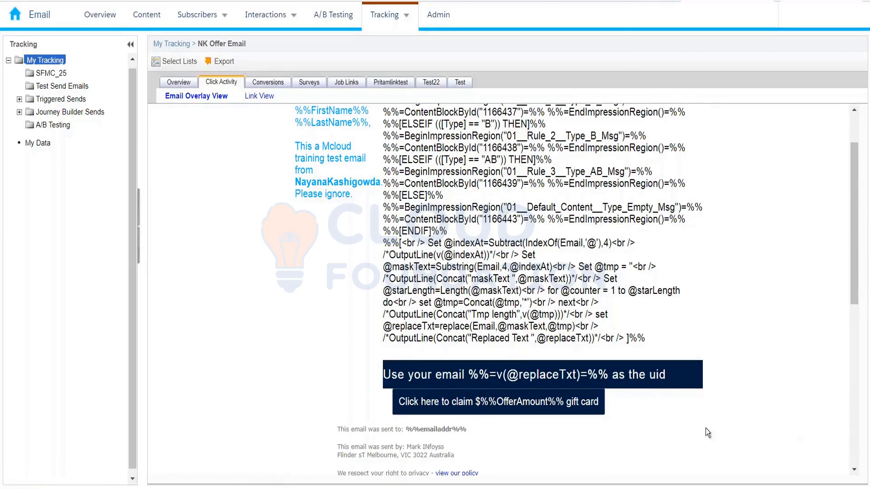
scroll(684, 432, down, 3)
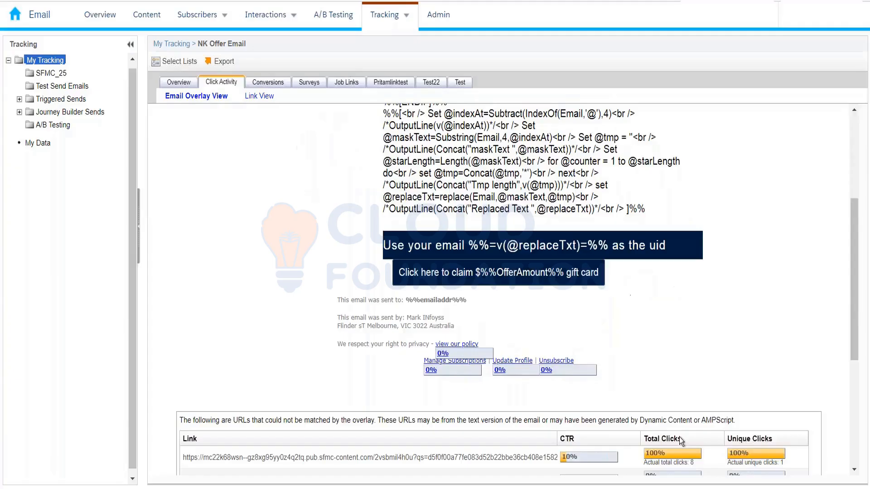
scroll(681, 442, down, 5)
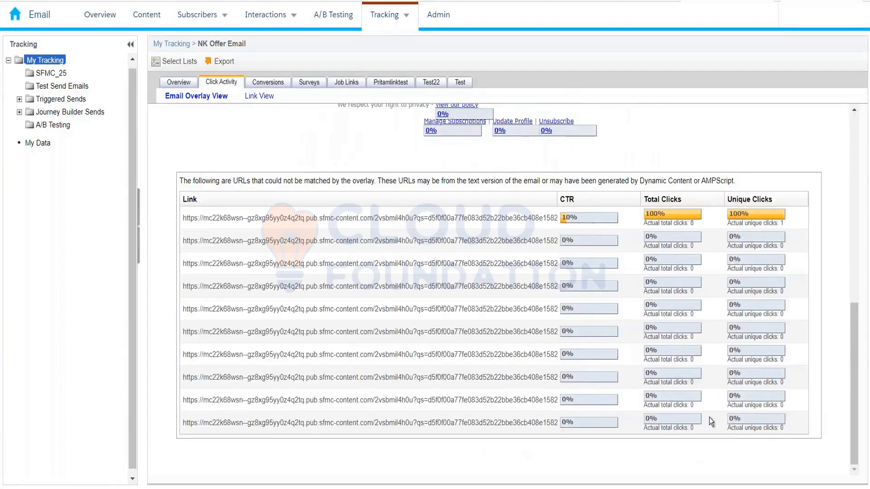
scroll(568, 215, up, 8)
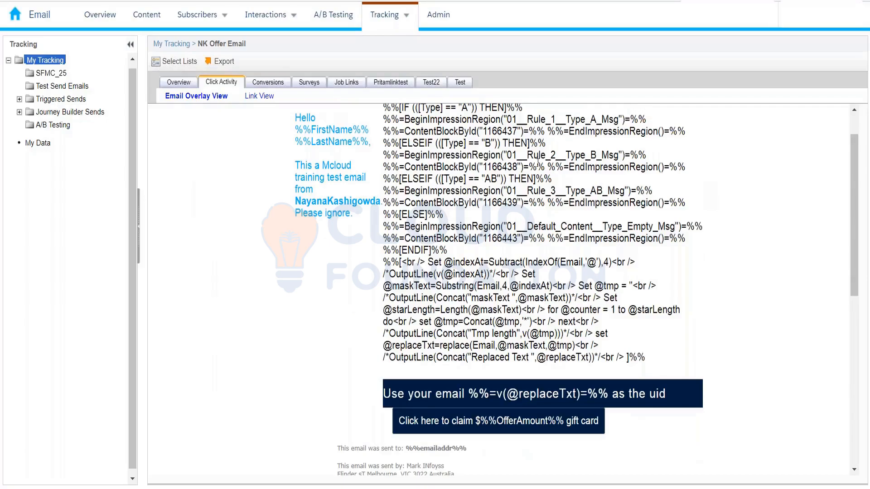
scroll(638, 158, up, 1)
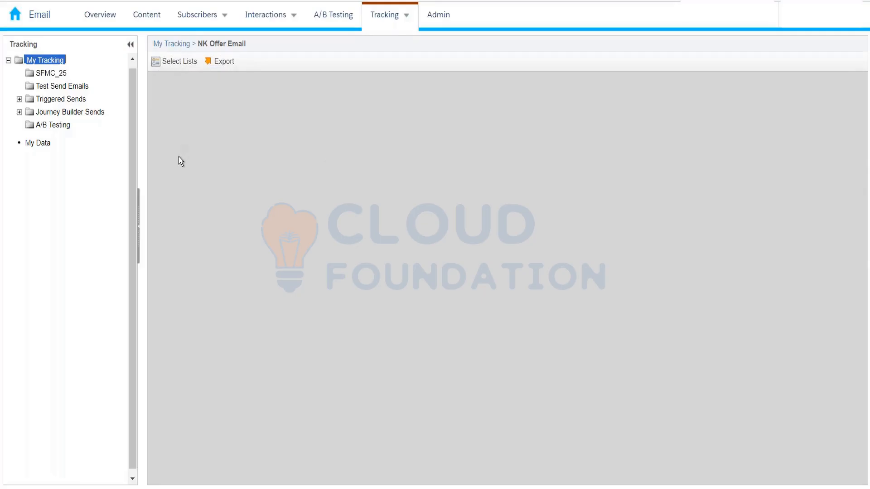
Step: Return to the NK Offer Email's tracking details and check its conversion and survey data
click(231, 83)
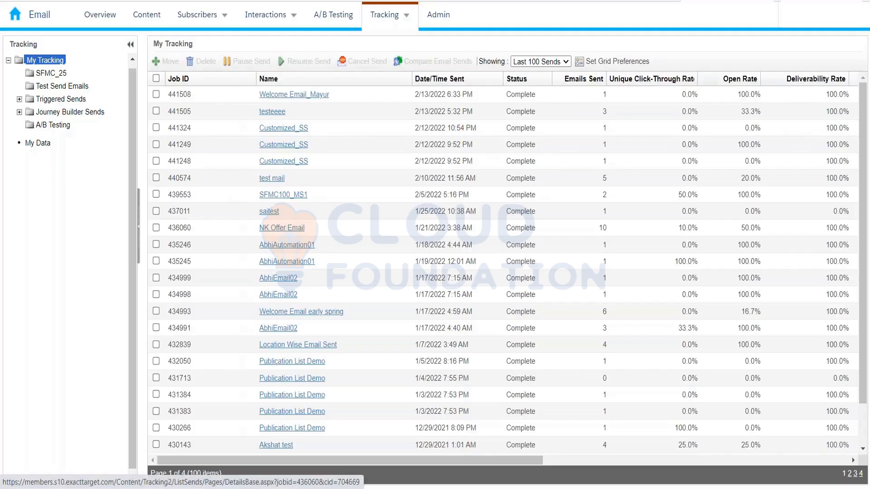
click(294, 229)
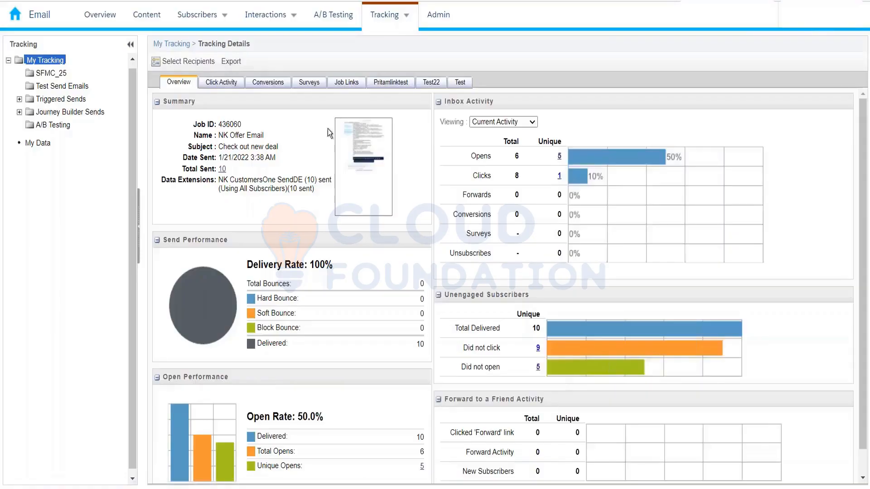
click(282, 86)
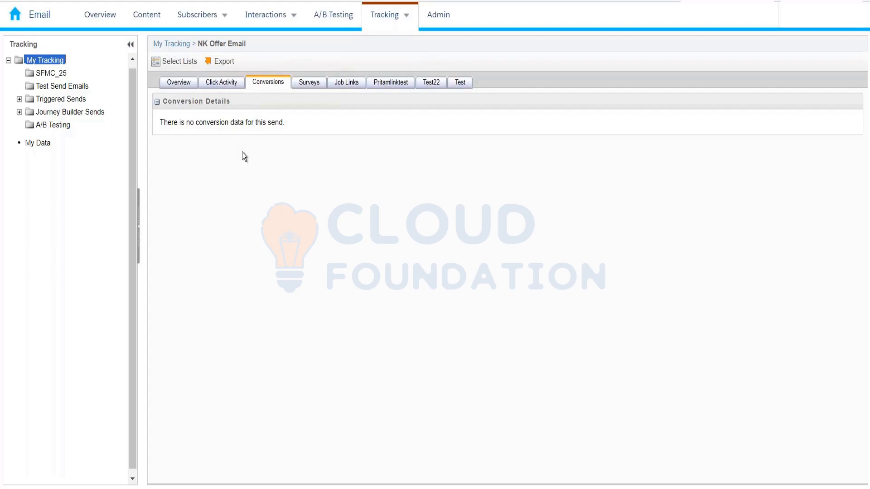
click(300, 86)
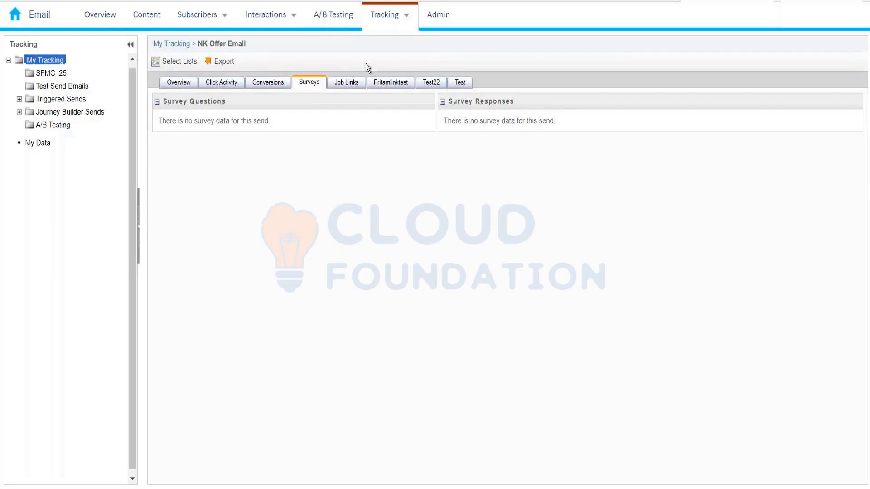
click(810, 15)
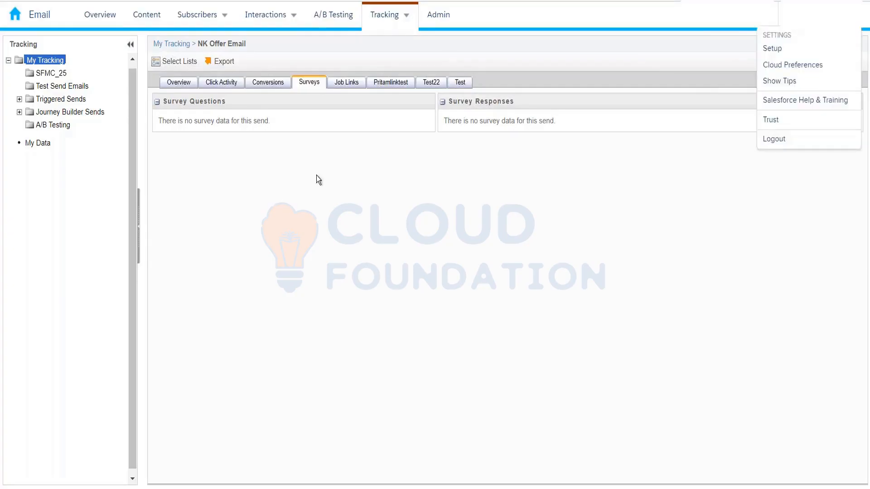
Step: Inspect the URL and parameters of the first job link in NK Offer Email, and look at the custom test tracking pages
click(306, 84)
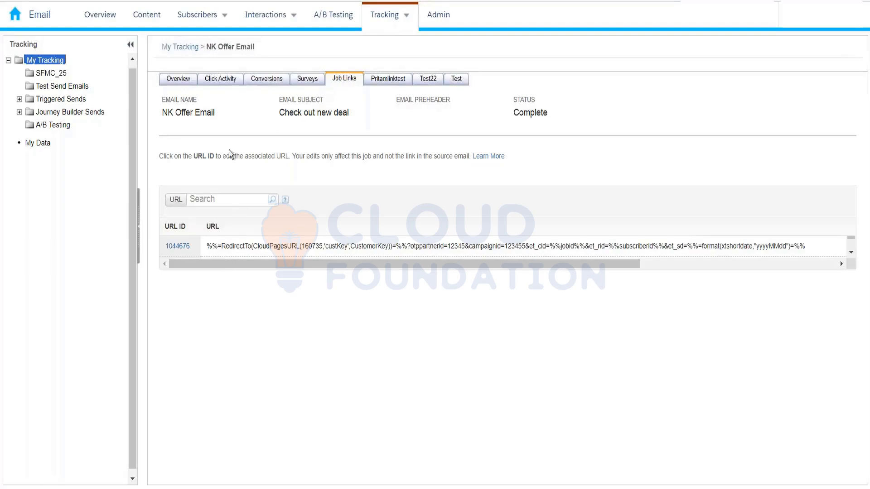
click(178, 246)
click(184, 246)
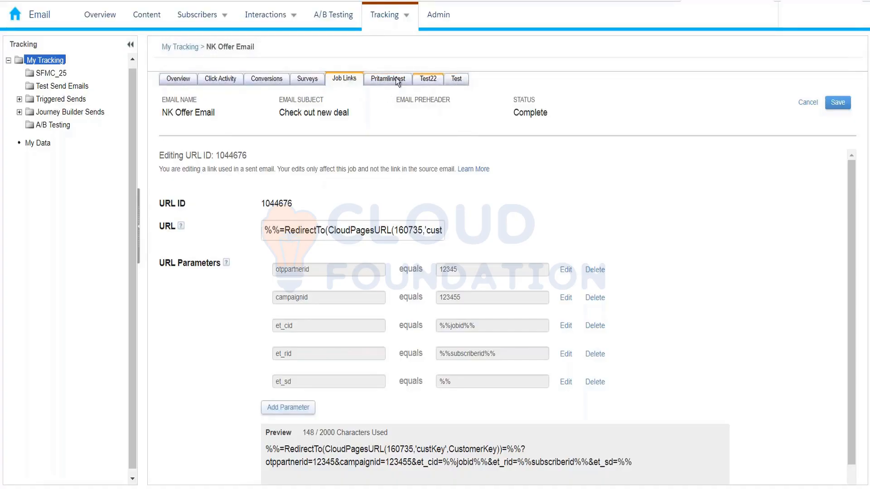
click(383, 80)
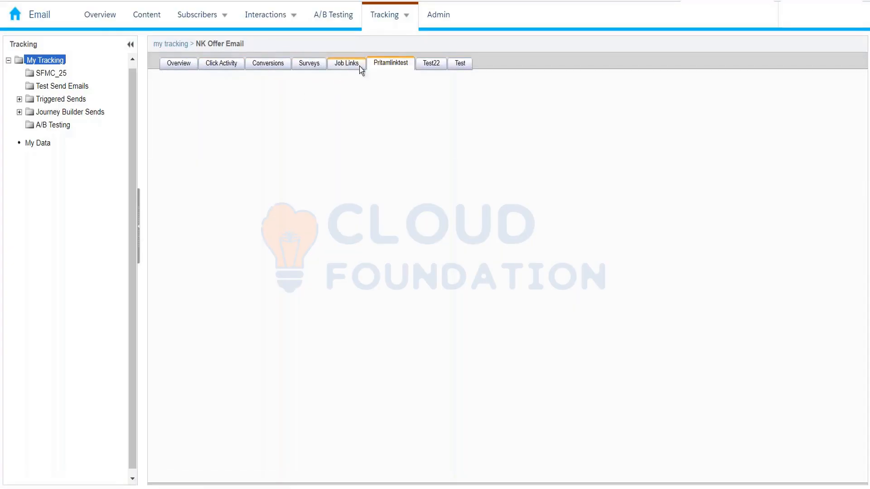
click(430, 66)
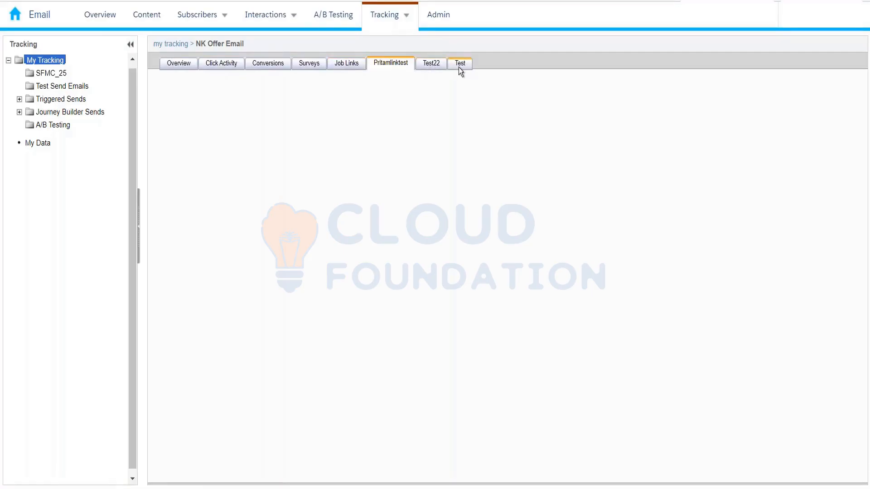